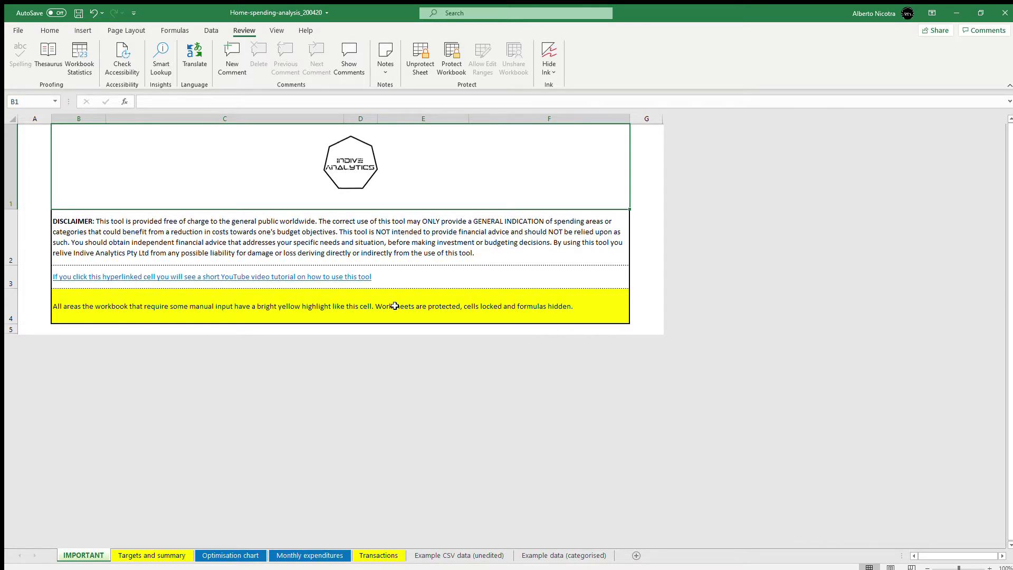
Step: Open the Transactions sheet and examine the Date, Amount and Place/business name entry columns
left_click(378, 555)
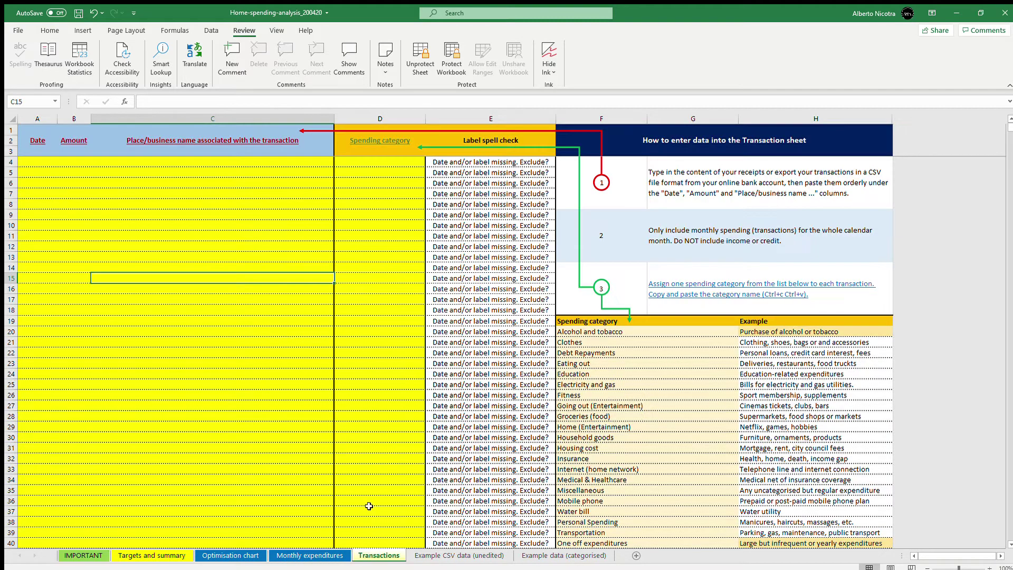
left_click(46, 203)
left_click(35, 166)
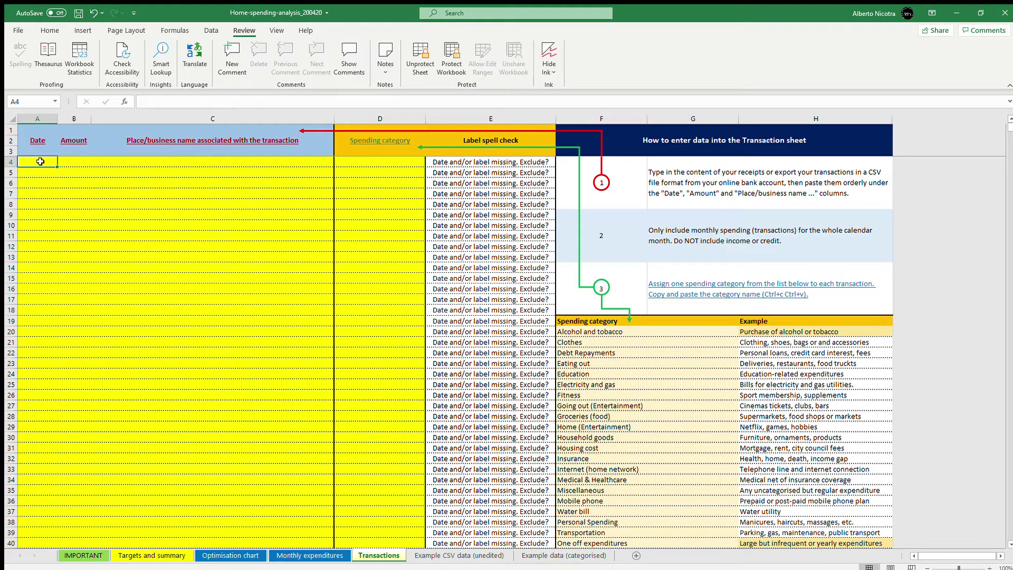
left_click(74, 161)
left_click(35, 161)
left_click_drag(133, 158, 140, 155)
left_click(152, 161)
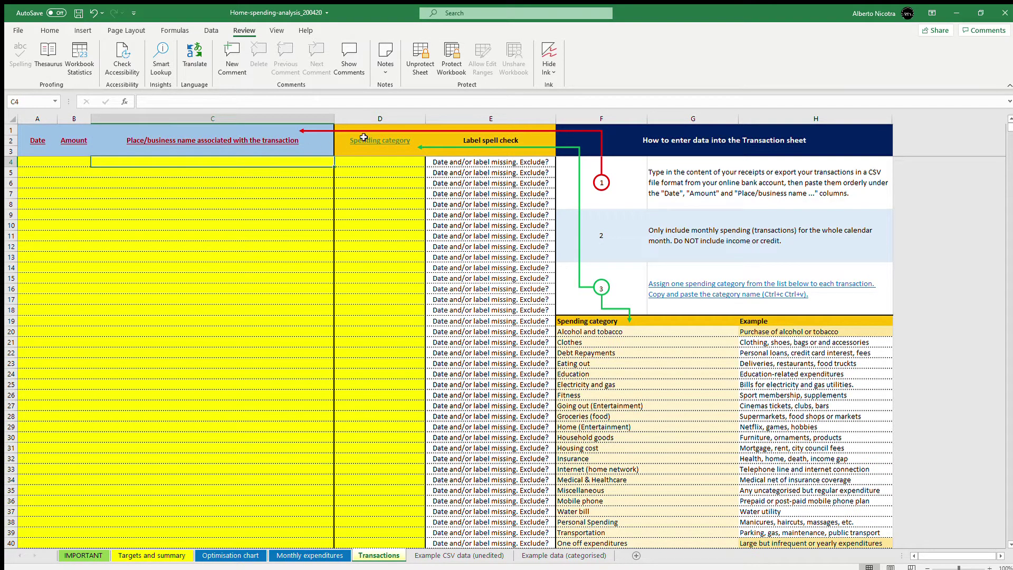
Step: Copy all transaction rows in columns A to C of the Example CSV data (unedited) sheet
left_click(457, 556)
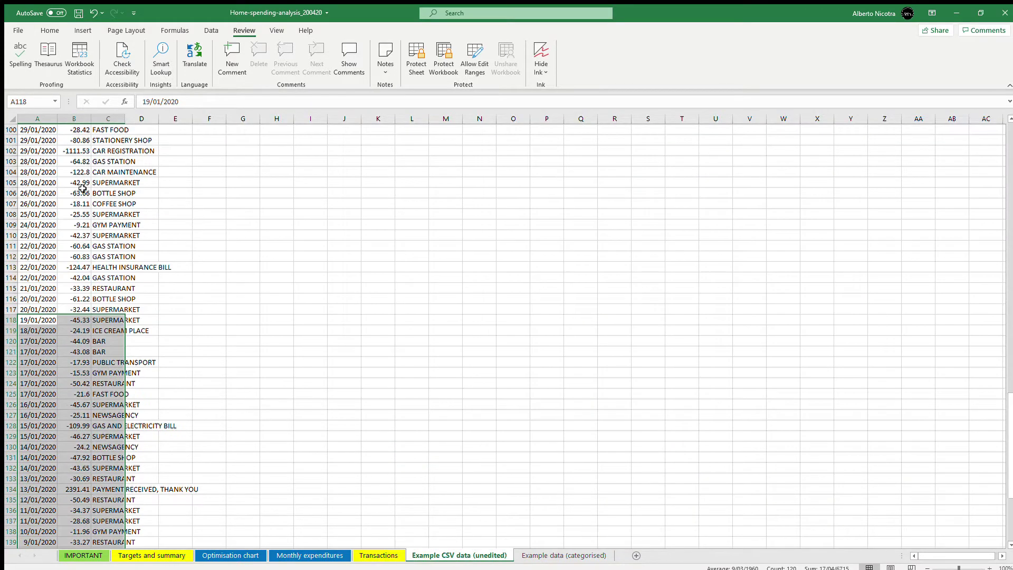
scroll(83, 188, "up", 13)
left_click(27, 162)
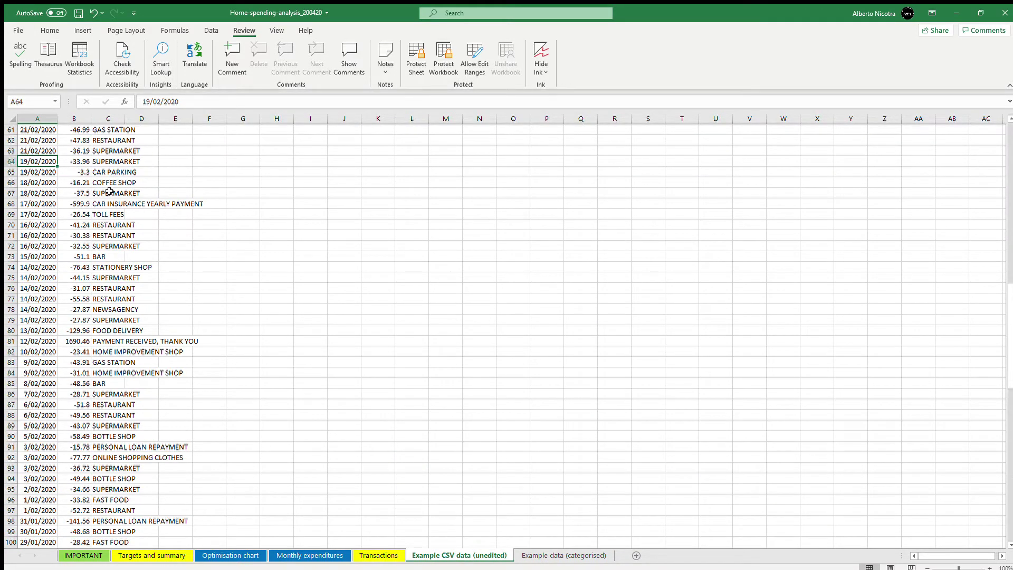
key("ctrl+shift+Up")
left_click(109, 192)
left_click(51, 131)
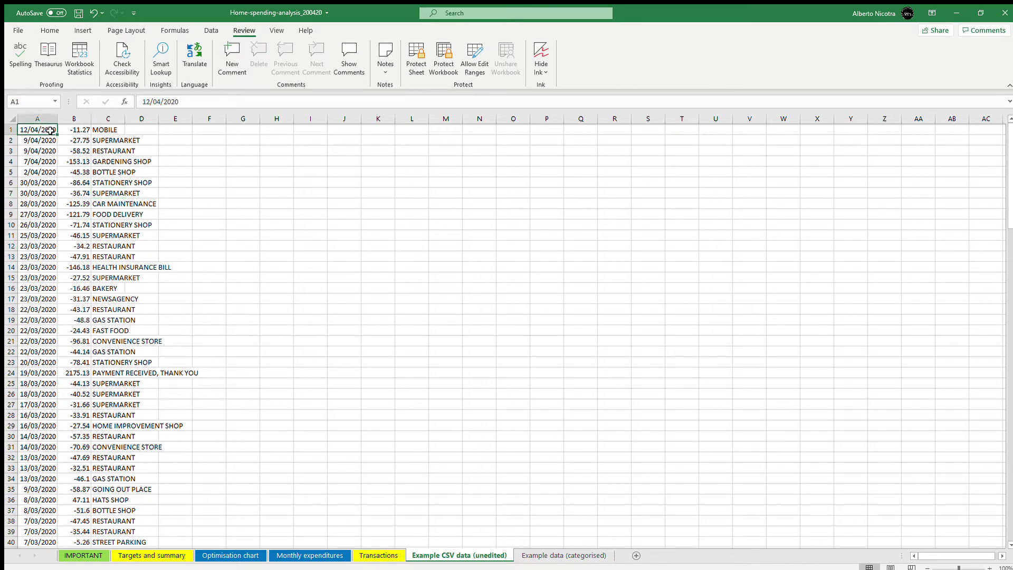
left_click(106, 133, "shift")
key("ctrl+shift+Down")
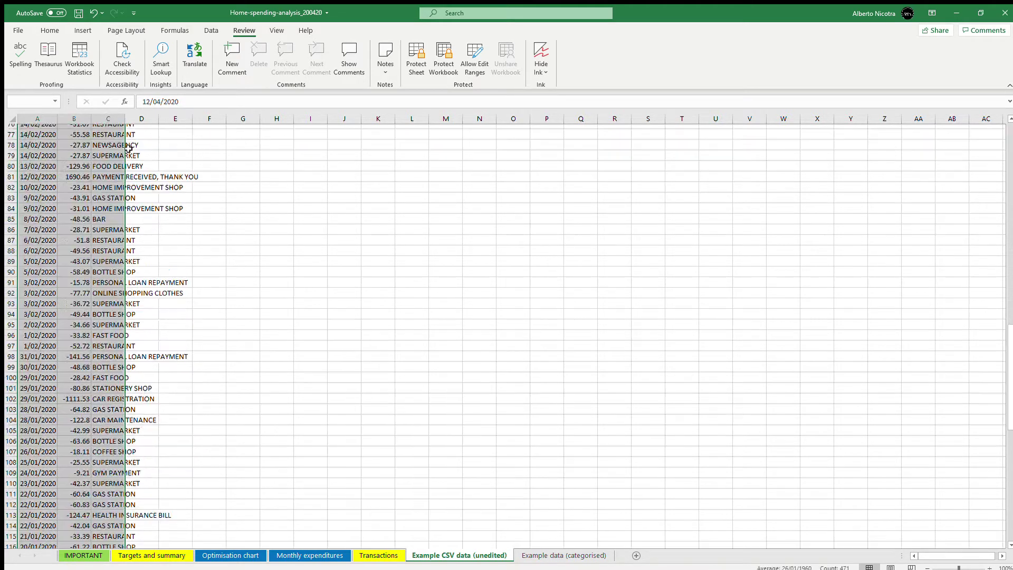
key("ctrl+c")
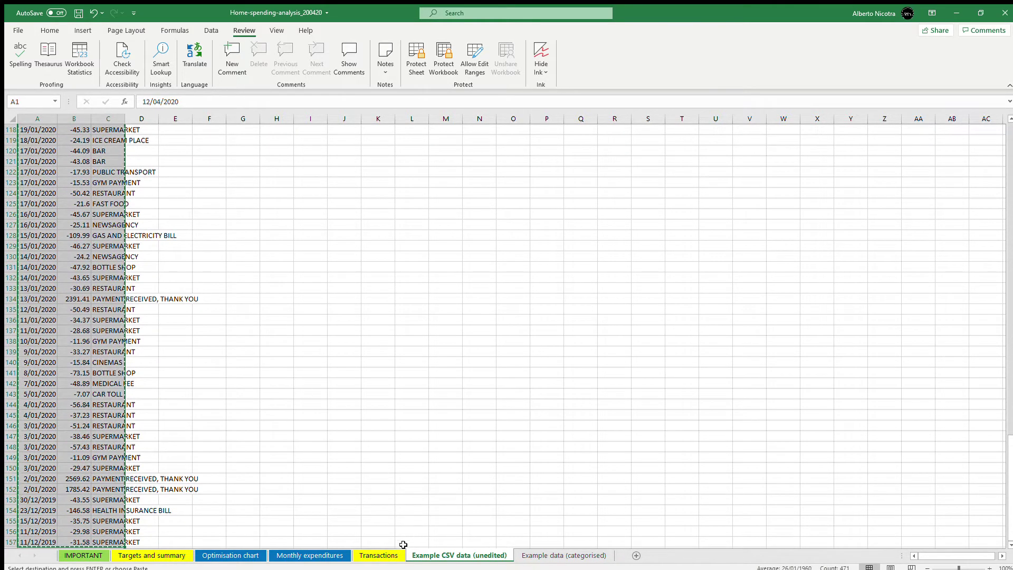
Step: Paste the copied CSV transactions into the Transactions sheet starting at cell A4
left_click(378, 555)
left_click(35, 160)
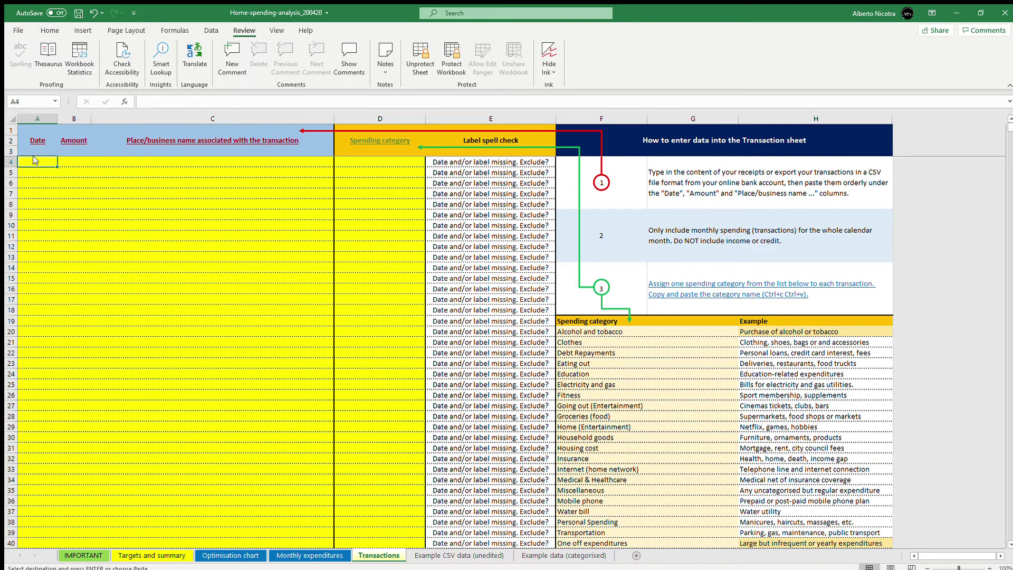
key("ctrl+v")
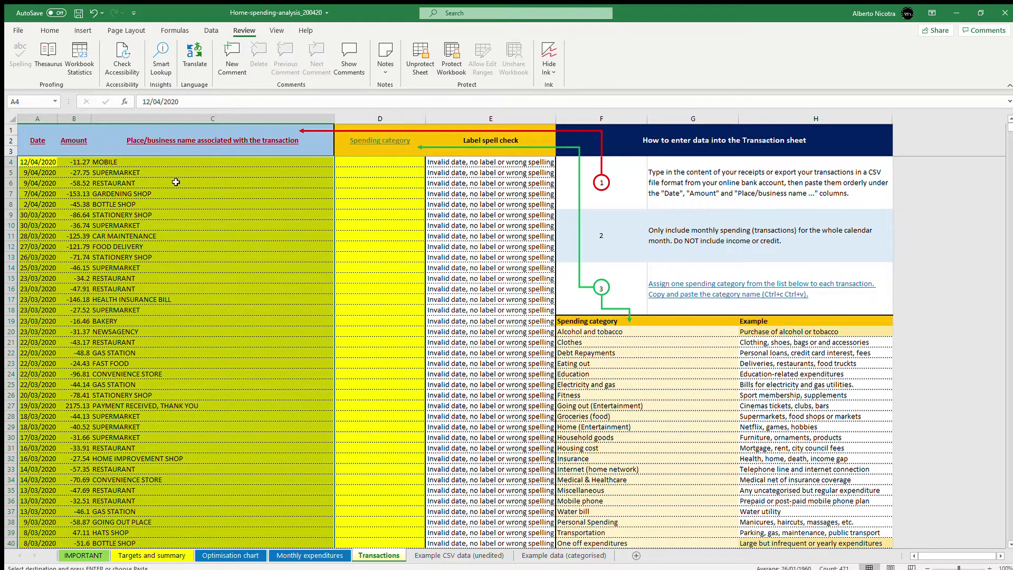
Step: Assign the Mobile phone spending category to the MOBILE transaction in row 4, copying the name from the category list
left_click(378, 163)
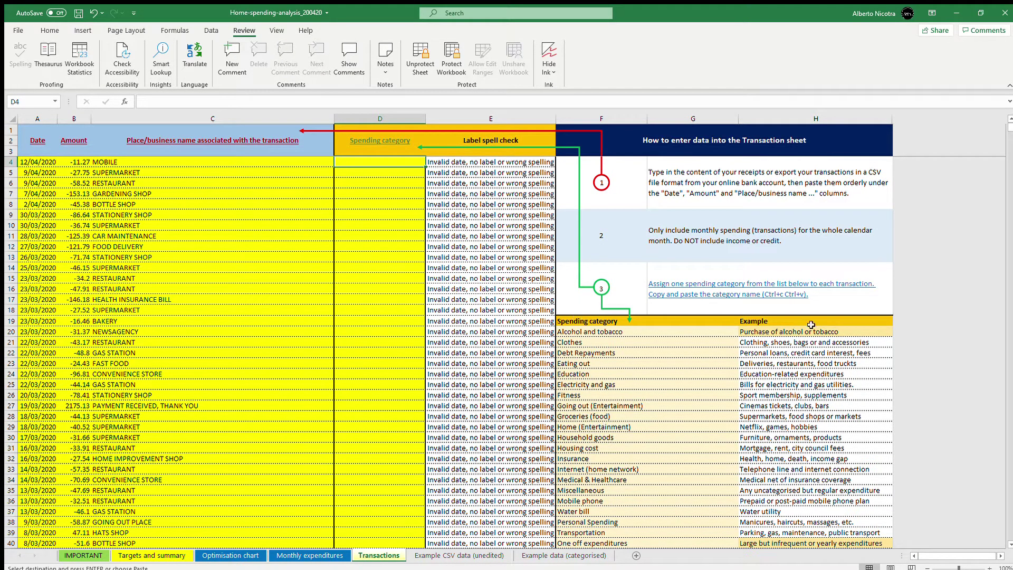
scroll(622, 408, "down", 2)
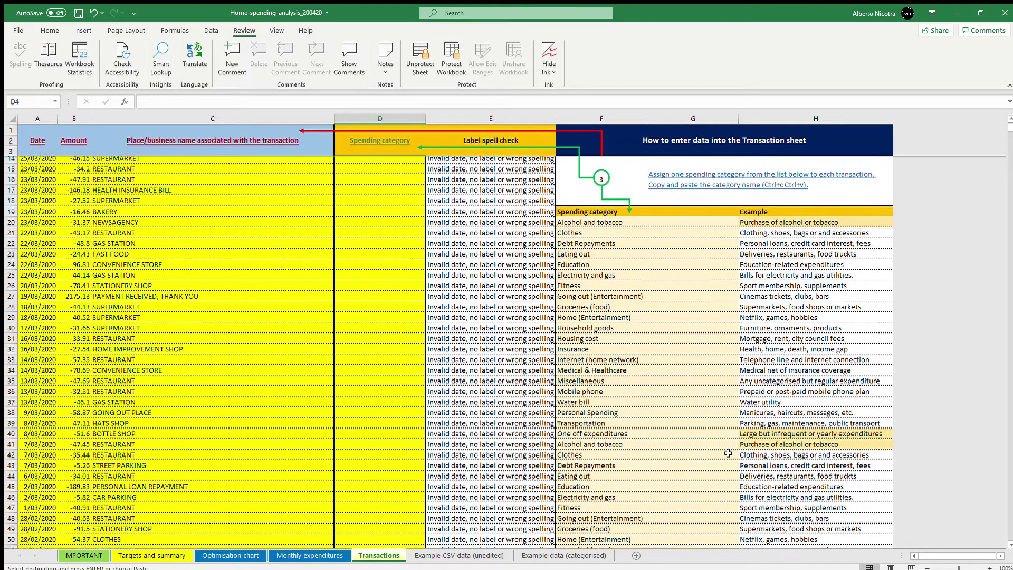
scroll(102, 161, "up", 2)
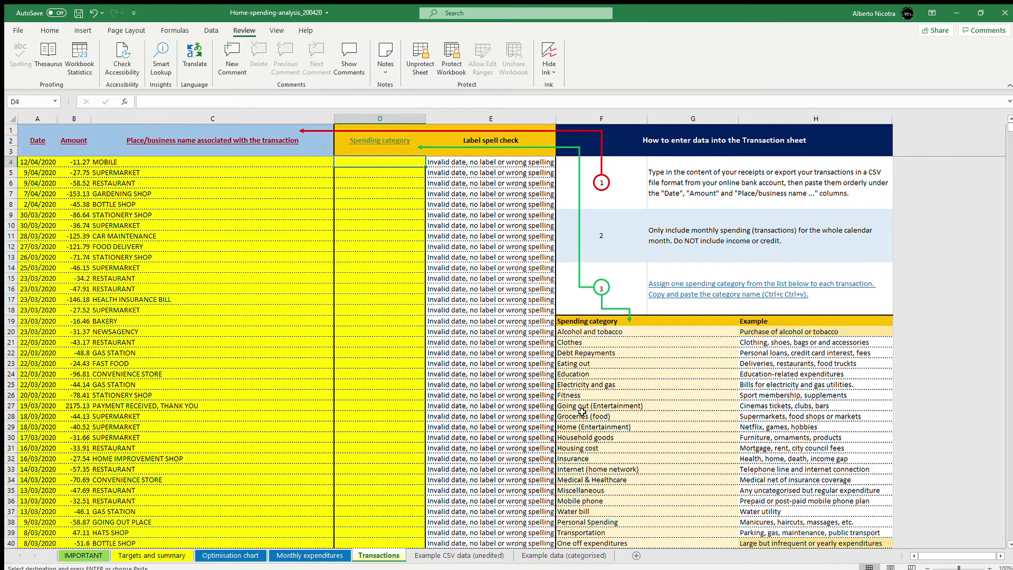
left_click(606, 502)
left_click(371, 162)
key("ctrl+v")
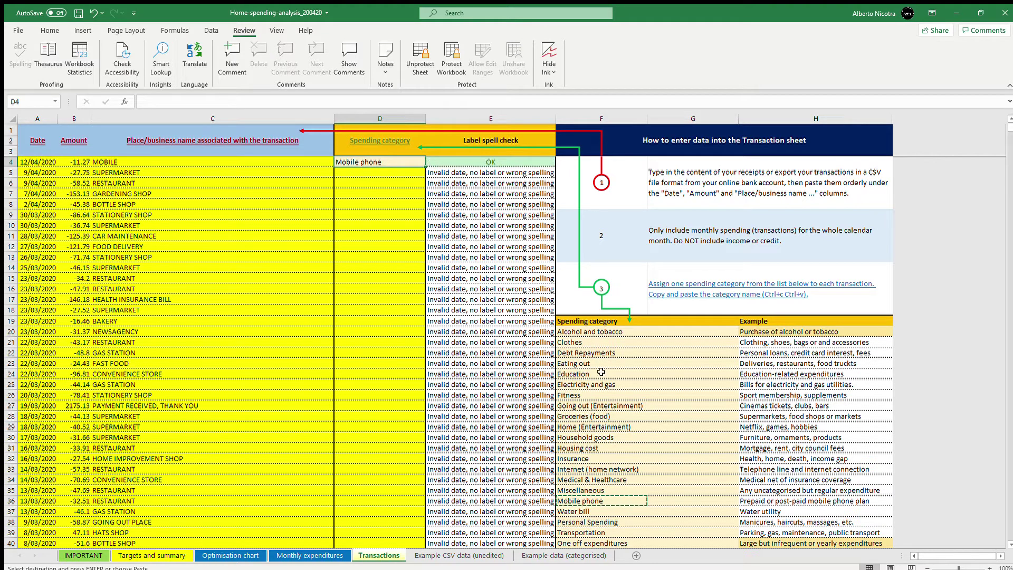
Step: Copy the Groceries (food) category from the list into the Spending category cell of the SUPERMARKET transaction in row 5
left_click(605, 418)
key("ctrl+c")
left_click(381, 172)
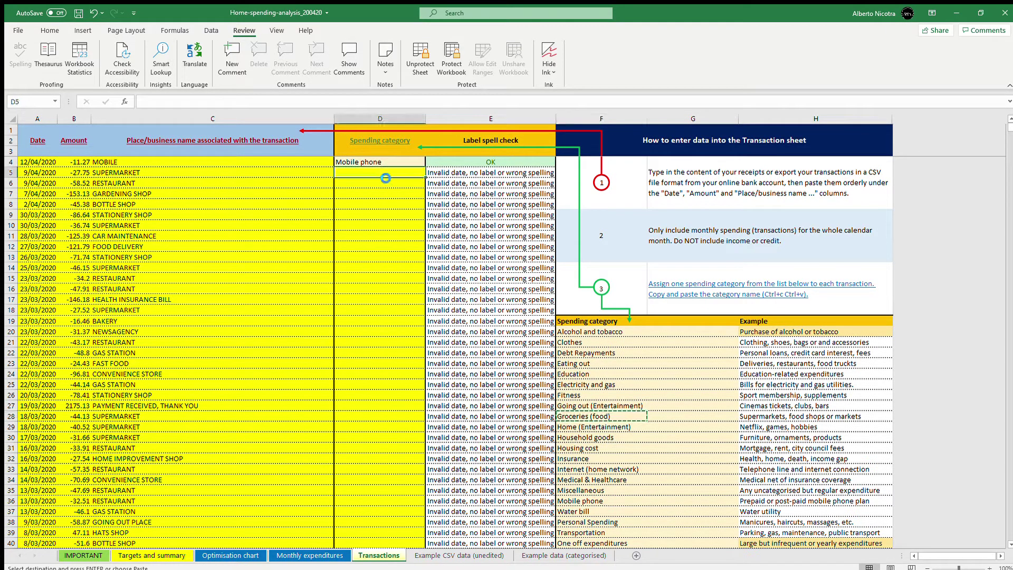
key("ctrl+v")
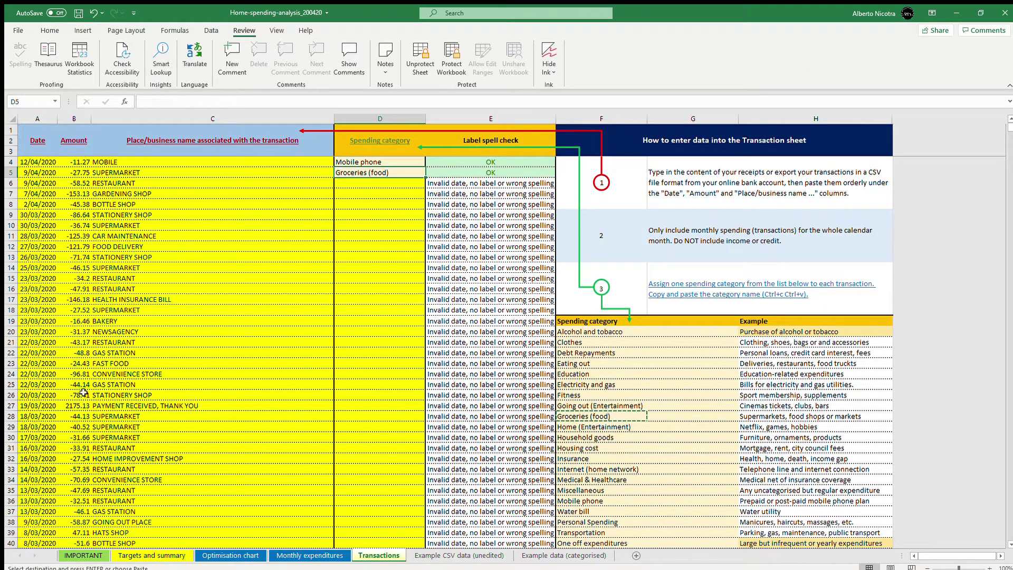
Step: Clear the date, amount and name of the PAYMENT RECEIVED, THANK YOU income entry in row 27
left_click_drag(44, 404, 163, 406)
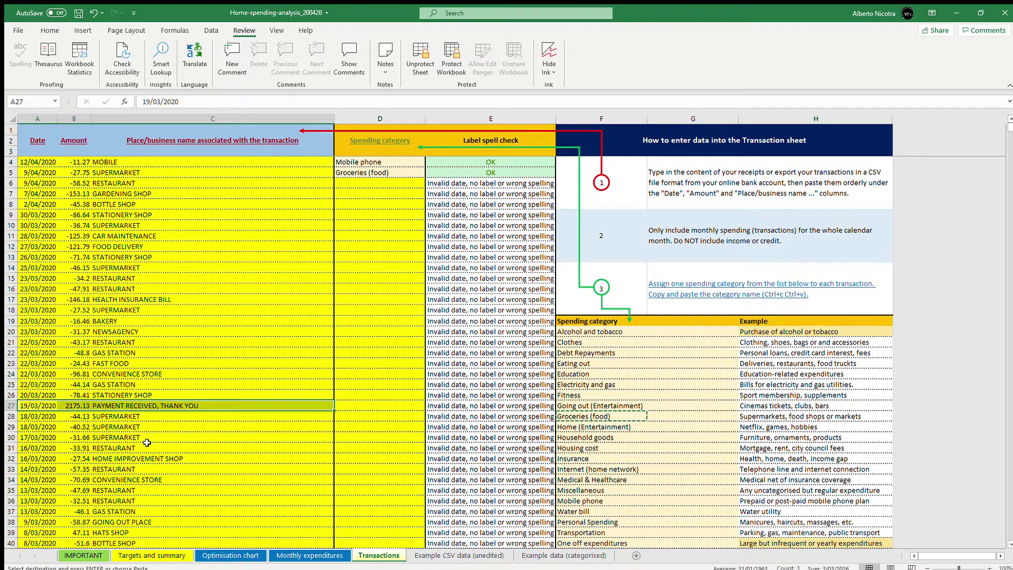
key("Delete")
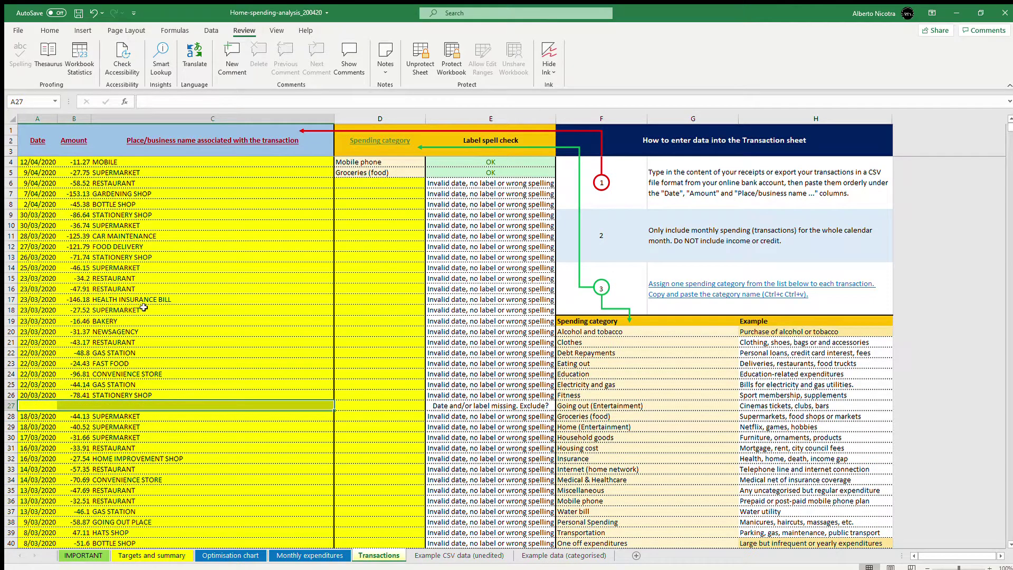
left_click(193, 395)
left_click_drag(39, 406, 123, 405)
Step: Clear the transaction entries in rows 28 to 160, from the Date through the Spending category column
scroll(71, 222, "down", 4)
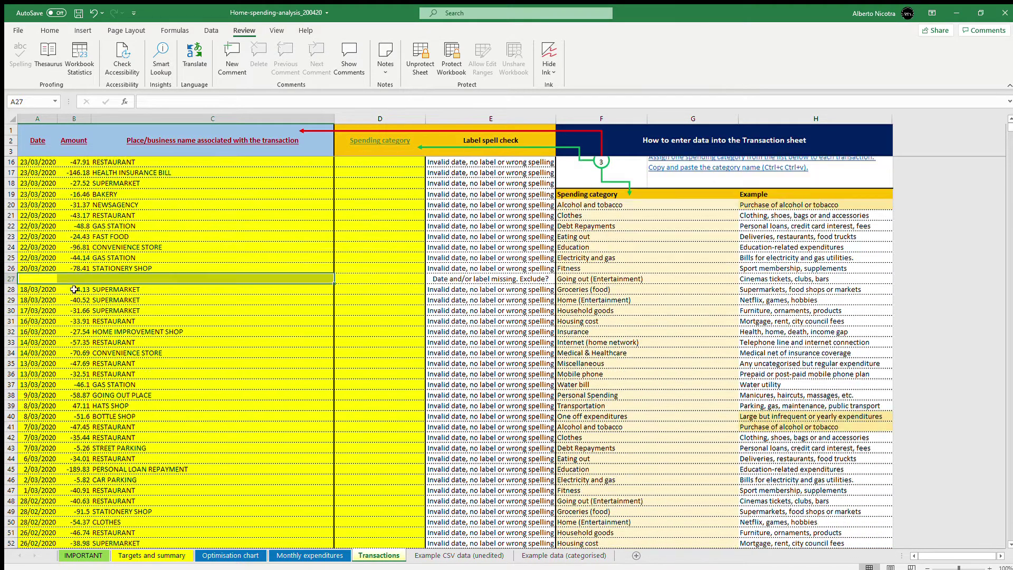
left_click(52, 364)
scroll(47, 396, "down", 20)
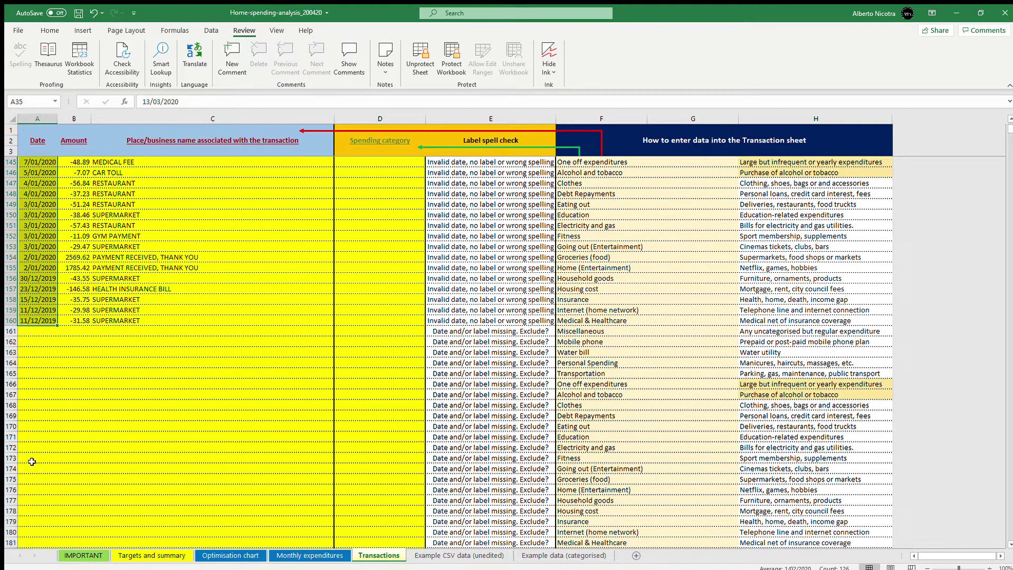
left_click(40, 428)
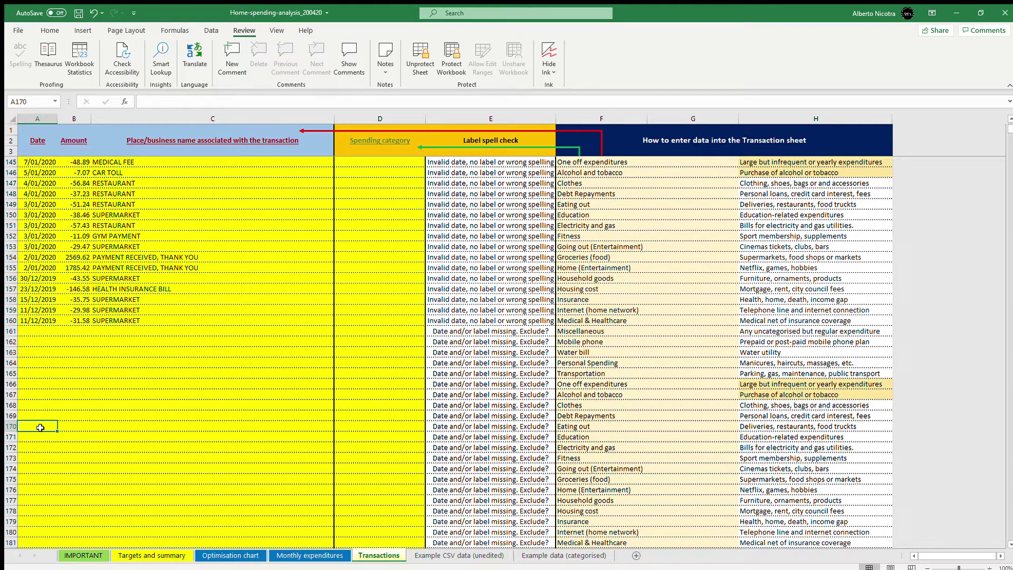
key("ctrl+shift+Down")
left_click(40, 427)
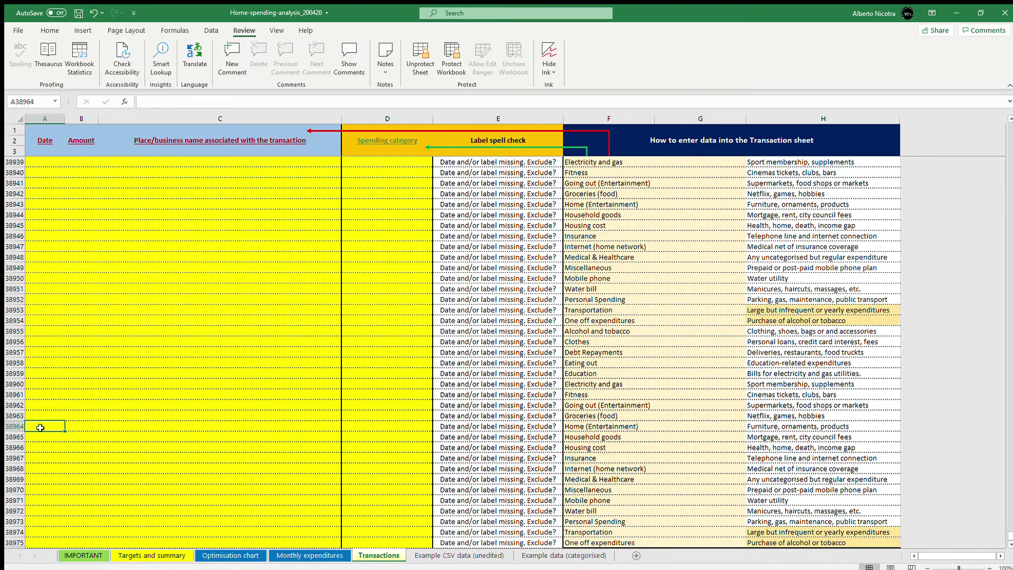
key("ctrl+Up")
scroll(40, 427, "up", 5)
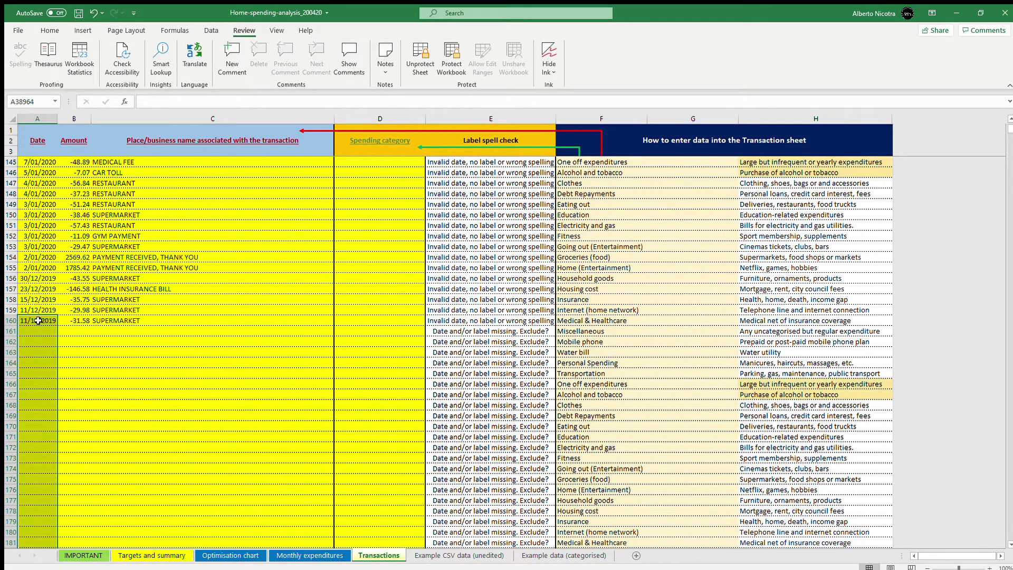
left_click_drag(40, 320, 348, 322)
key("ctrl+shift+Up")
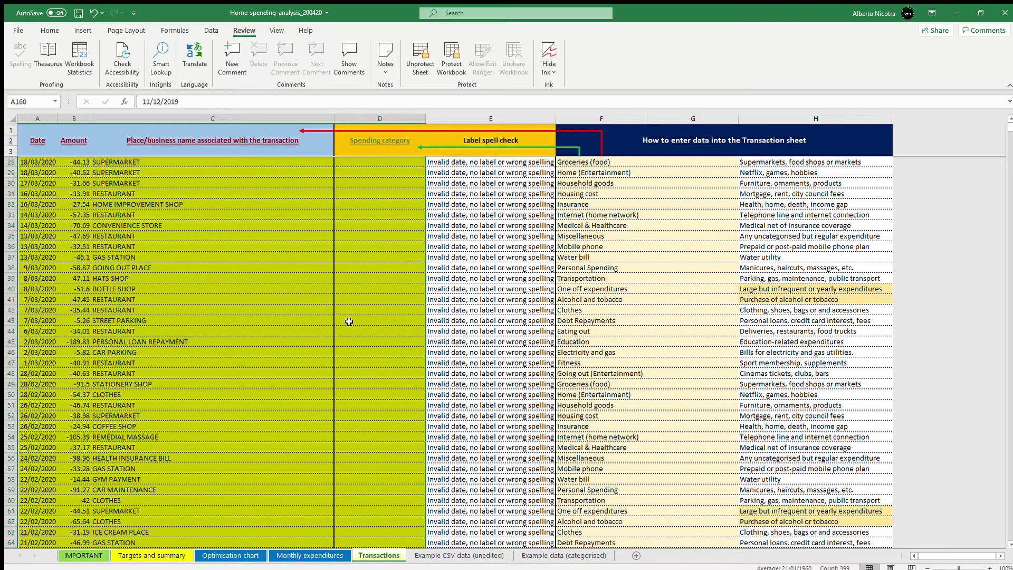
key("Delete")
Step: Clear the remaining transaction entries and categories in cells A4 to D27
scroll(349, 321, "up", 5)
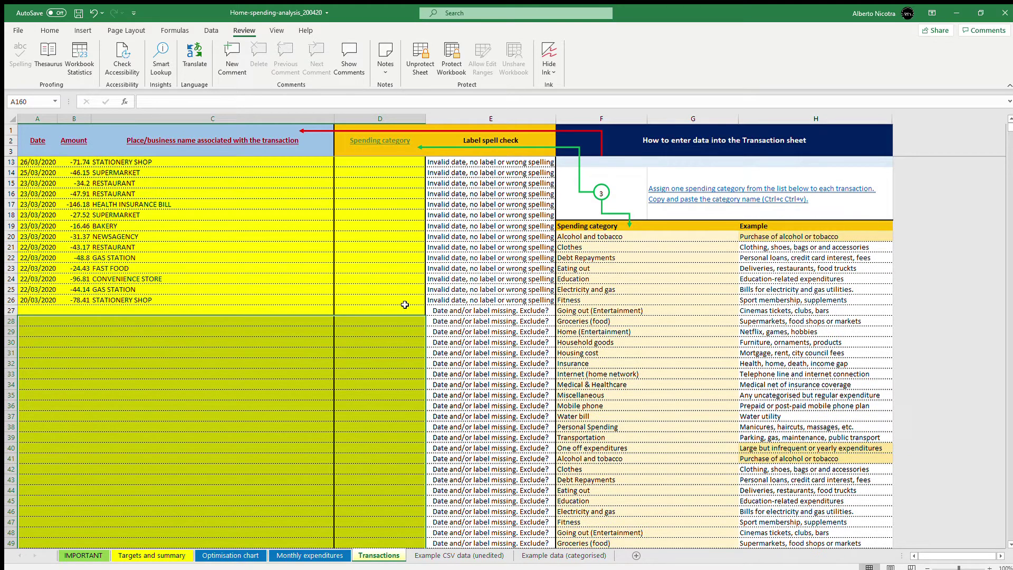
left_click_drag(404, 305, 3, 4)
left_click_drag(4, 89, 31, 164)
key("Delete")
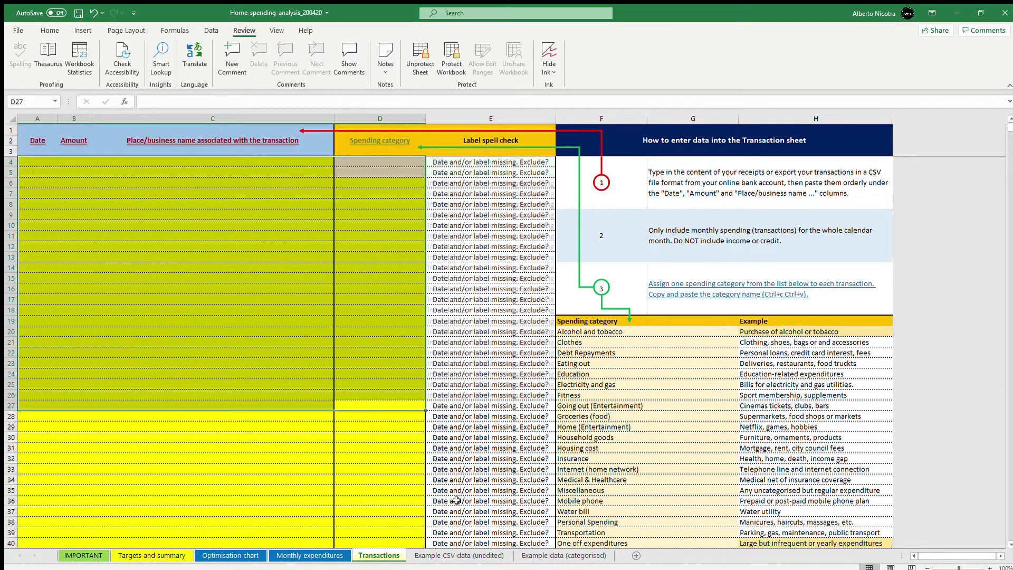
Step: Copy all rows in columns A to D of the Example data (categorised) sheet
left_click(567, 555)
scroll(33, 158, "down", 10)
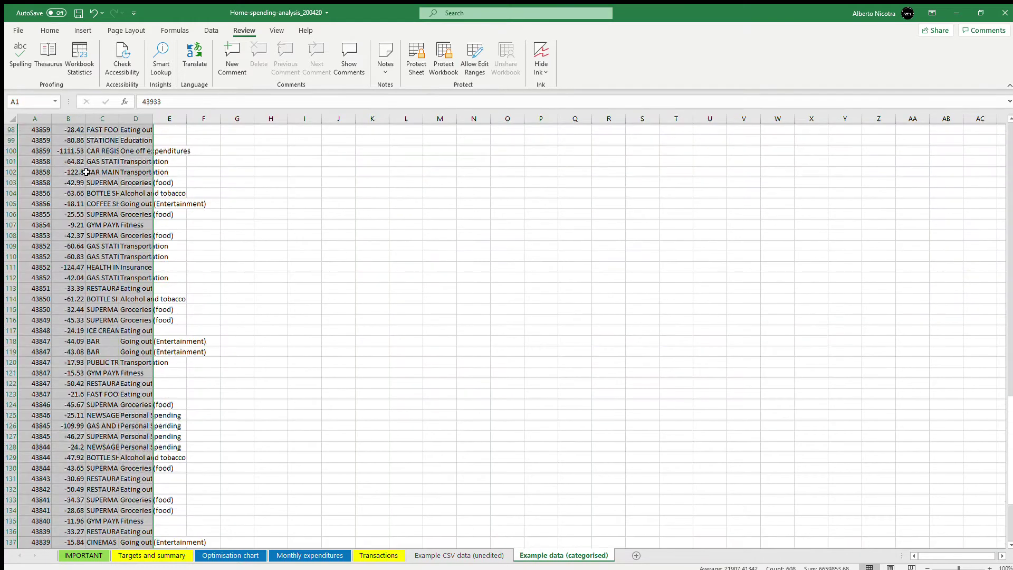
left_click(34, 150)
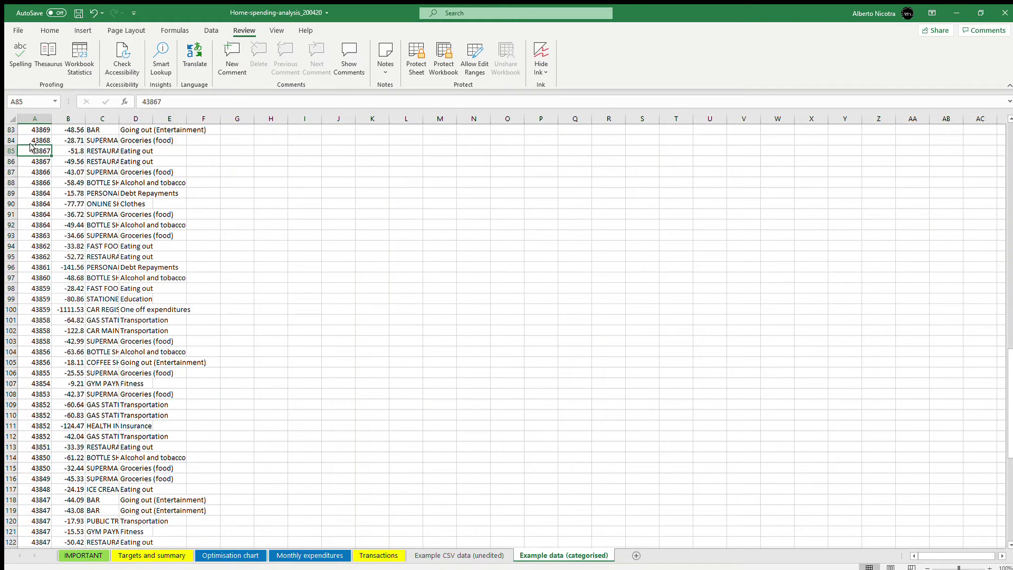
scroll(32, 146, "up", 20)
left_click_drag(31, 129, 131, 130)
key("ctrl+shift+Down")
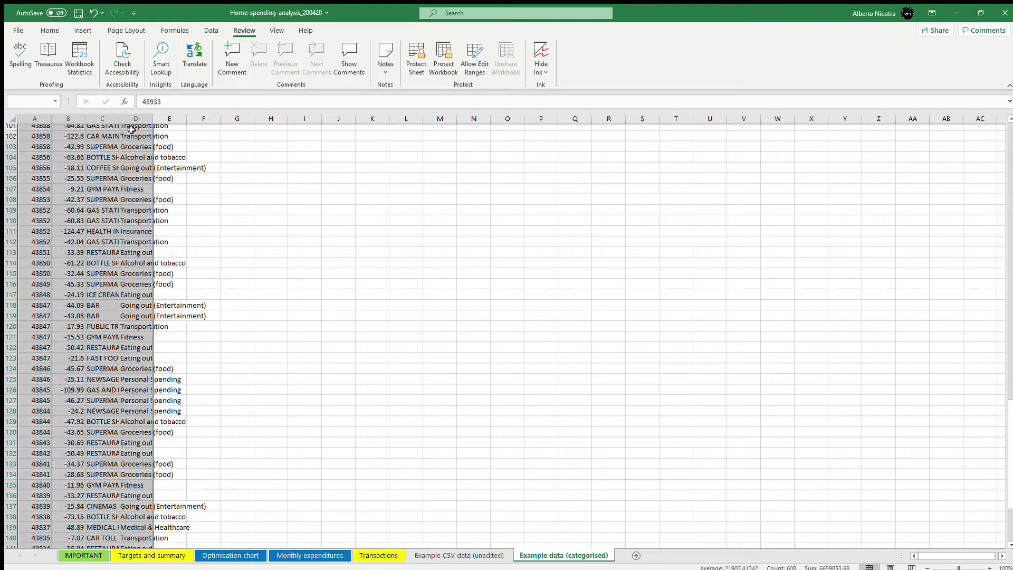
key("ctrl+c")
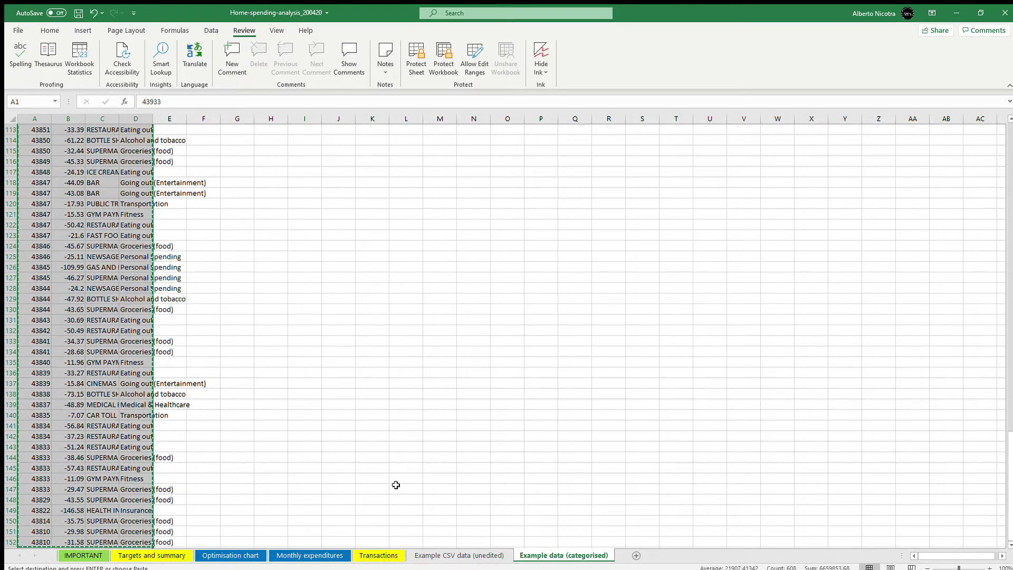
Step: Paste the categorised example data into the Transactions sheet at cell A4 and review the Label spell check column
left_click(459, 555)
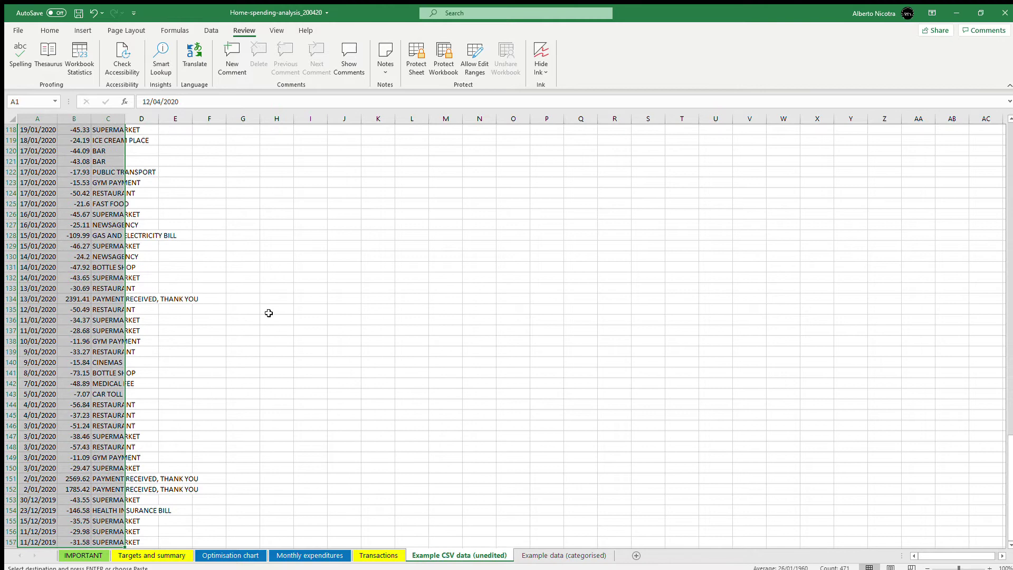
left_click(378, 555)
left_click(63, 172)
left_click(31, 159)
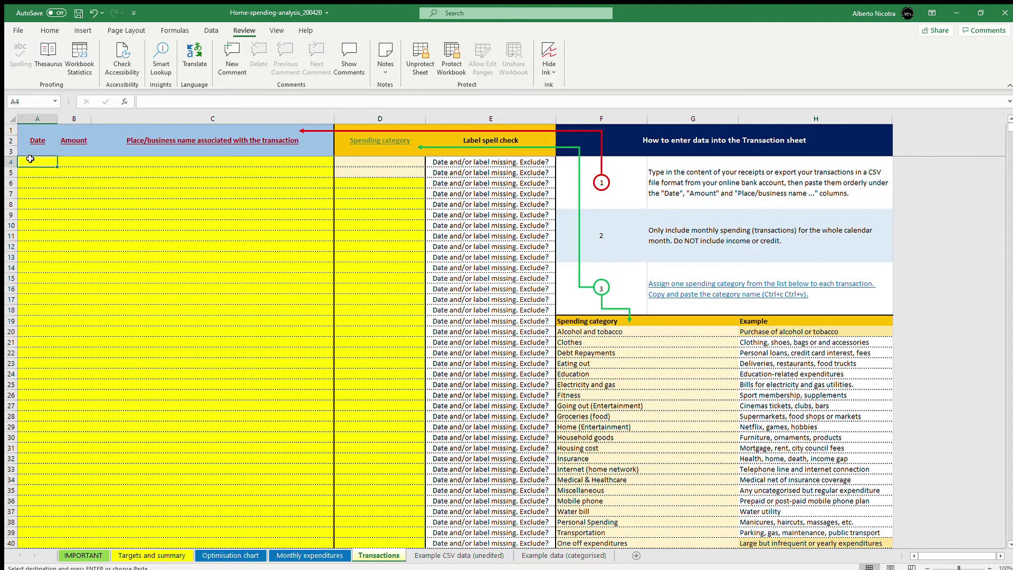
key("ctrl+v")
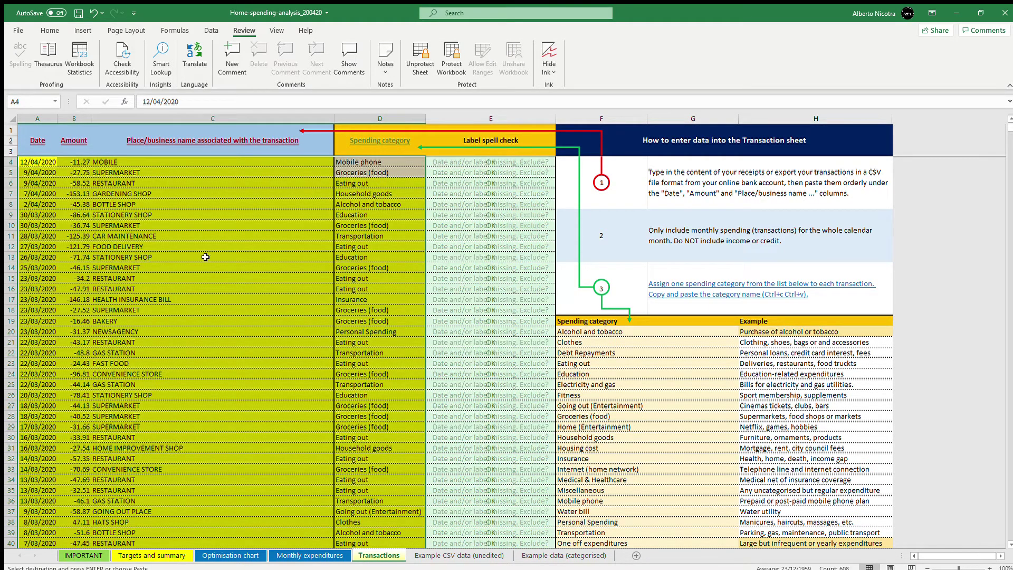
scroll(510, 396, "down", 6)
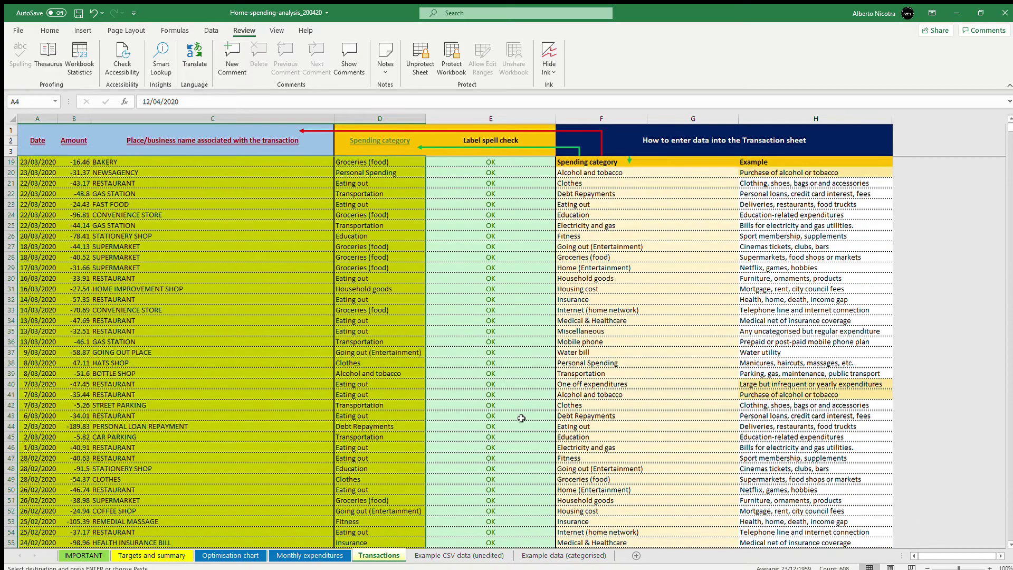
scroll(522, 418, "up", 6)
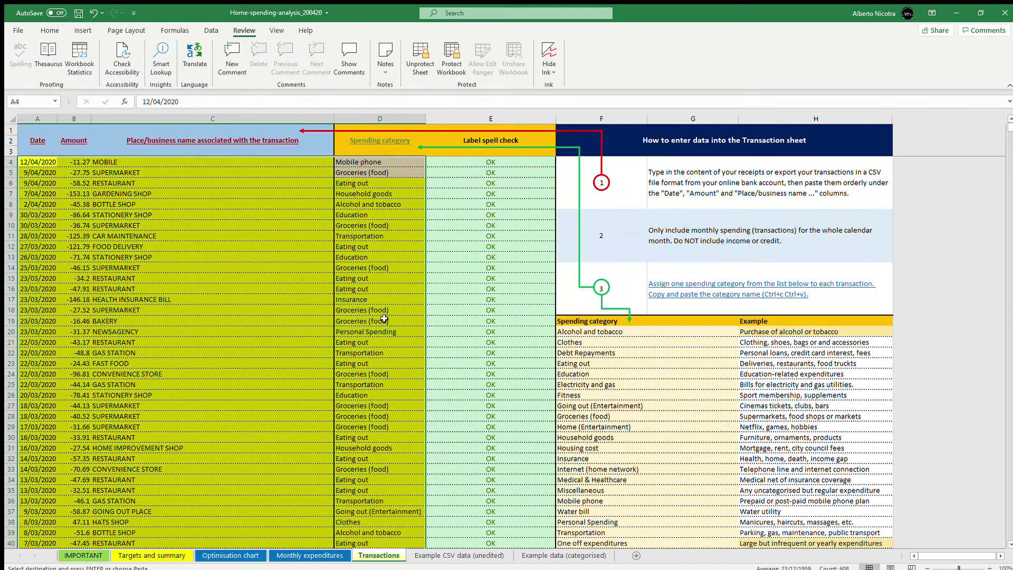
Step: Review the month 4 spending per category on the Monthly expenditures sheet
left_click(276, 269)
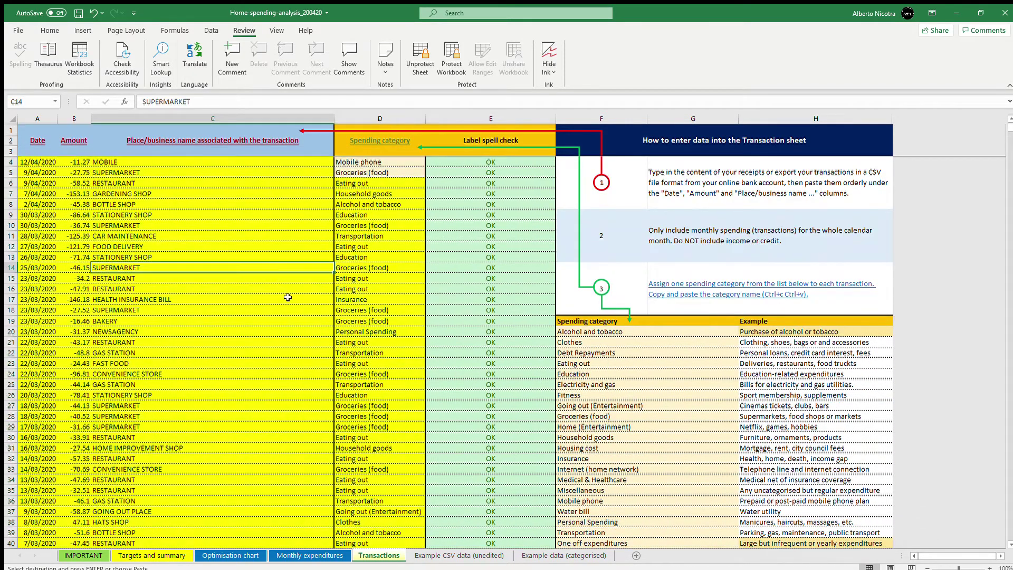
left_click(315, 556)
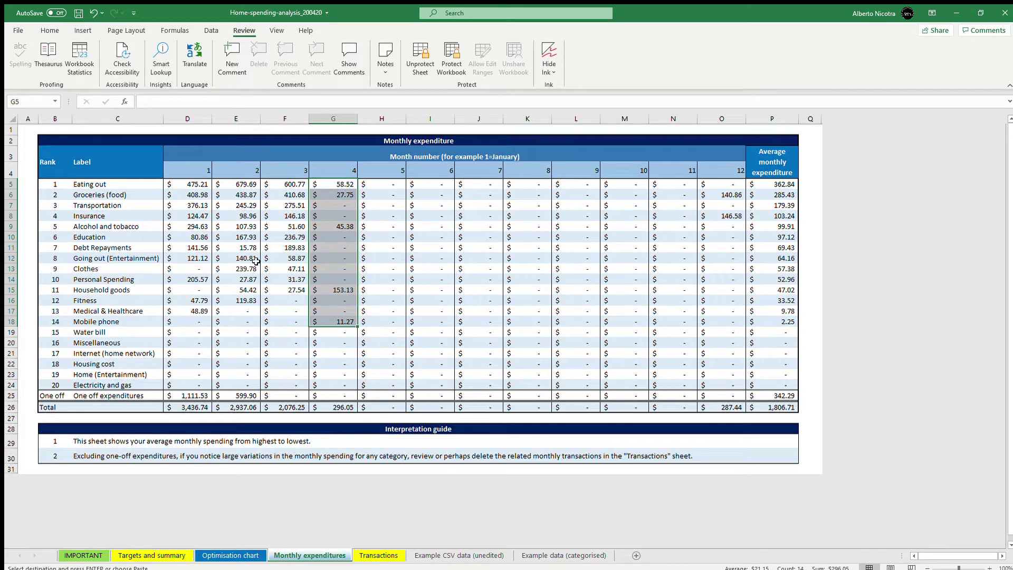
left_click_drag(344, 184, 348, 323)
Step: Clear the April transactions and their categories in cells A4 to D8 of the Transactions sheet
left_click(372, 552)
left_click(176, 203)
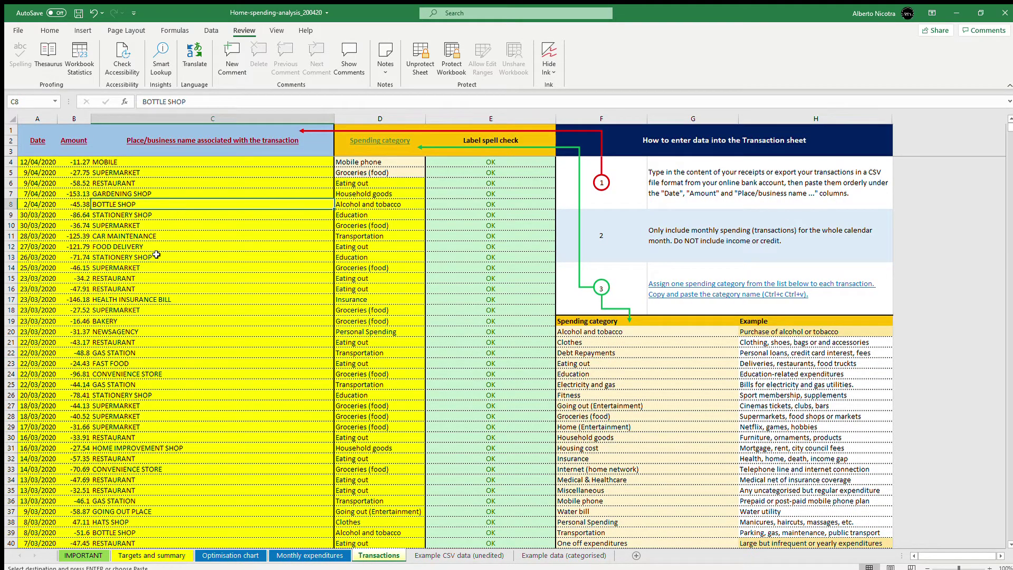
left_click_drag(32, 162, 375, 204)
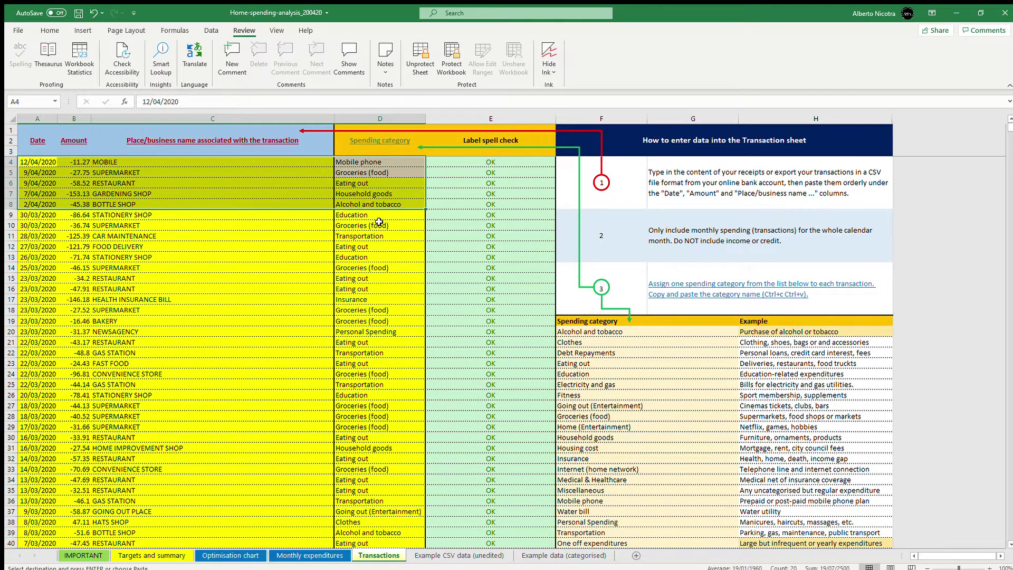
key("Delete")
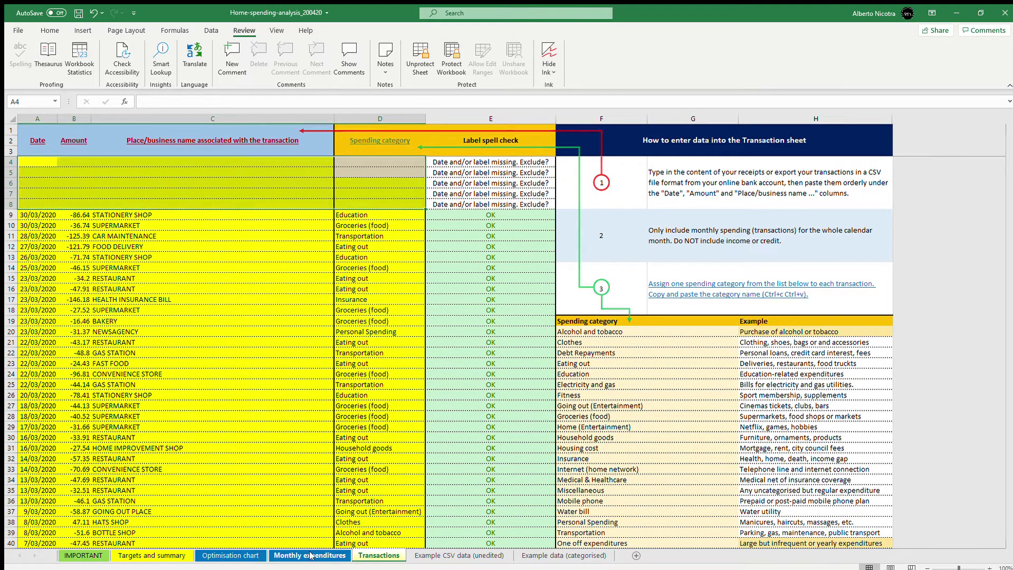
Step: Check the recalculated Monthly expenditures table and the Pareto chart on the Optimisation chart sheet
left_click(311, 555)
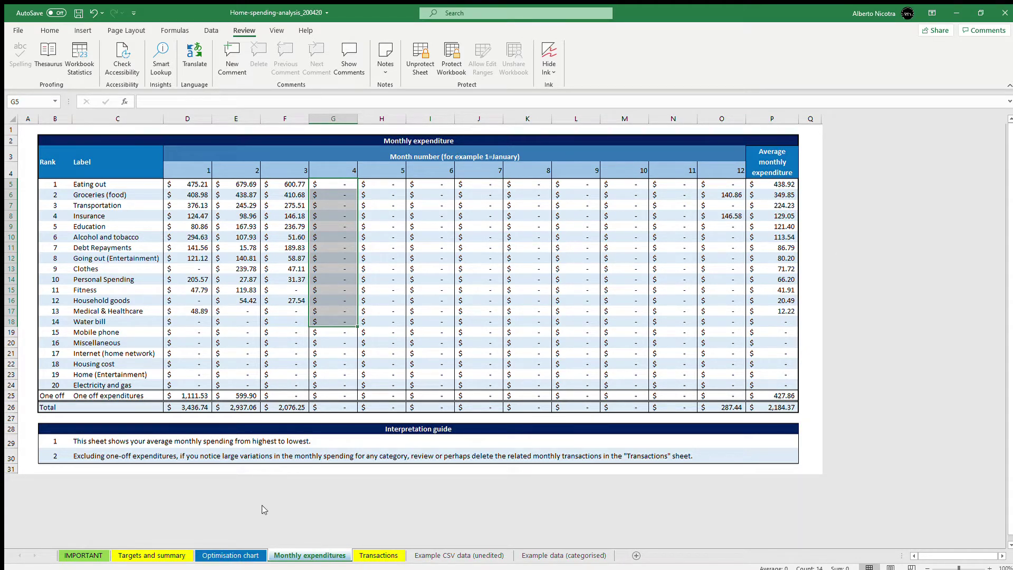
left_click(229, 555)
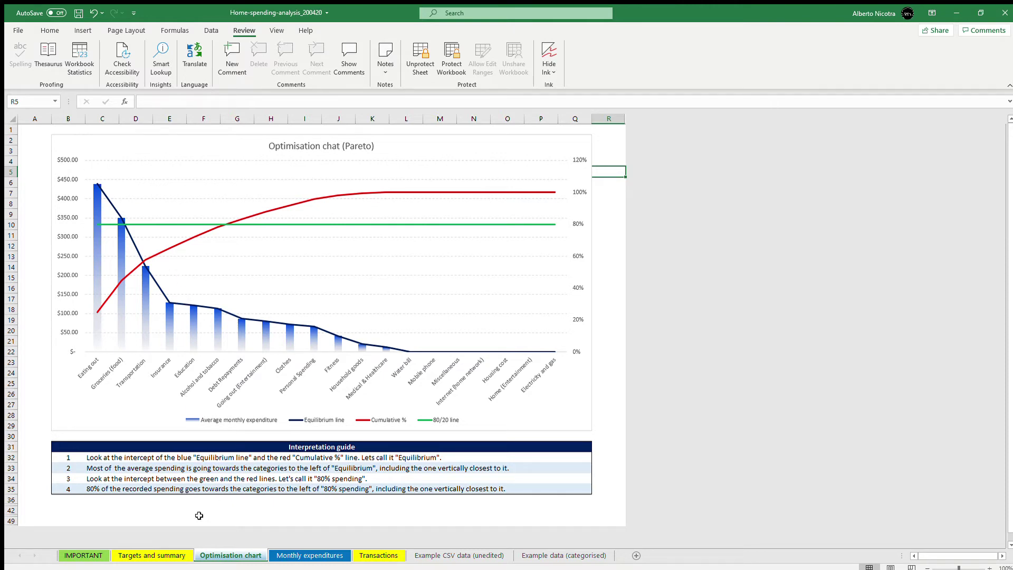
Step: On the Targets and summary sheet, set the expected monthly income to 3000 and the overall target monthly expenditure to 1800
left_click(161, 555)
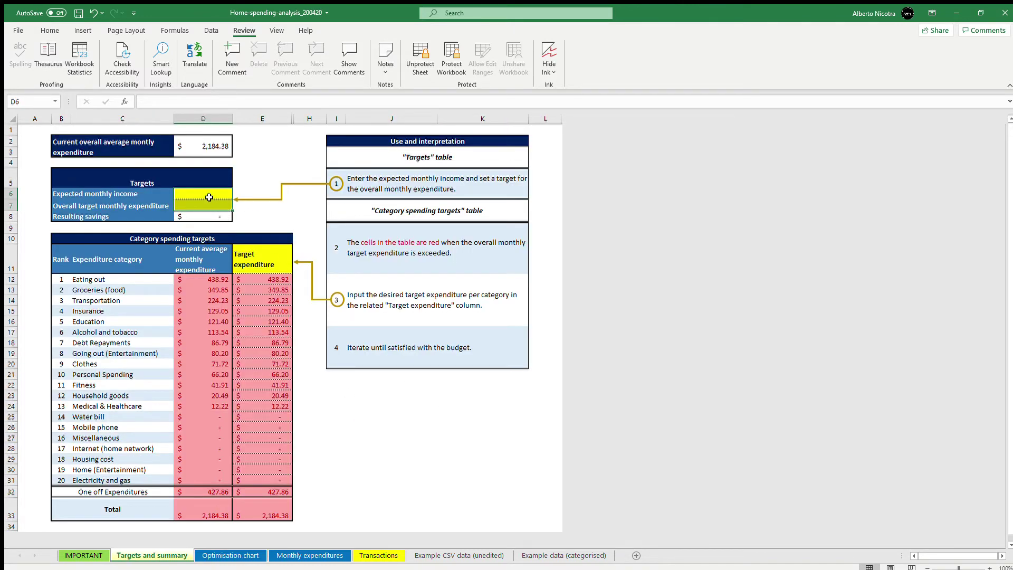
left_click(209, 197)
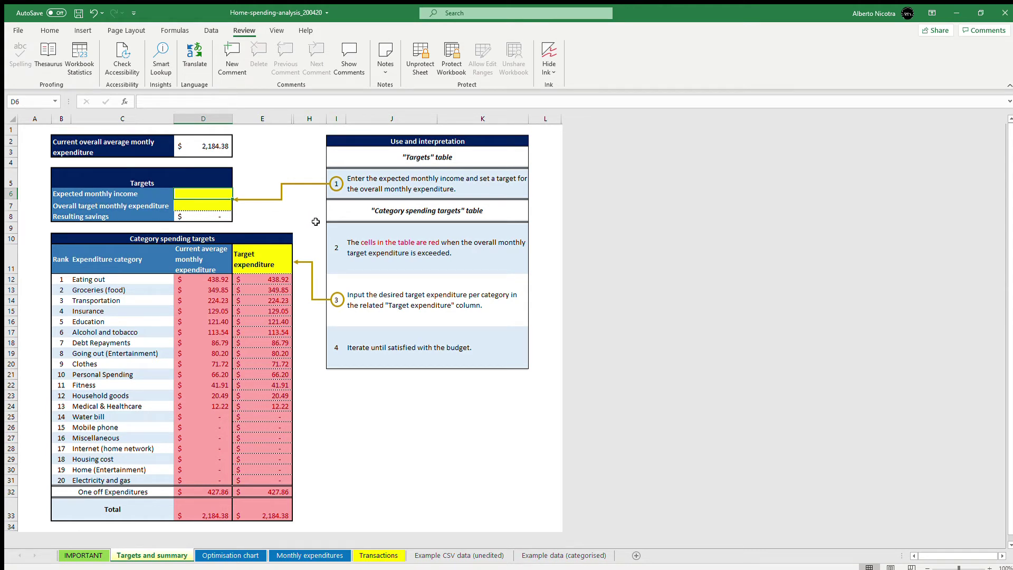
type("3000")
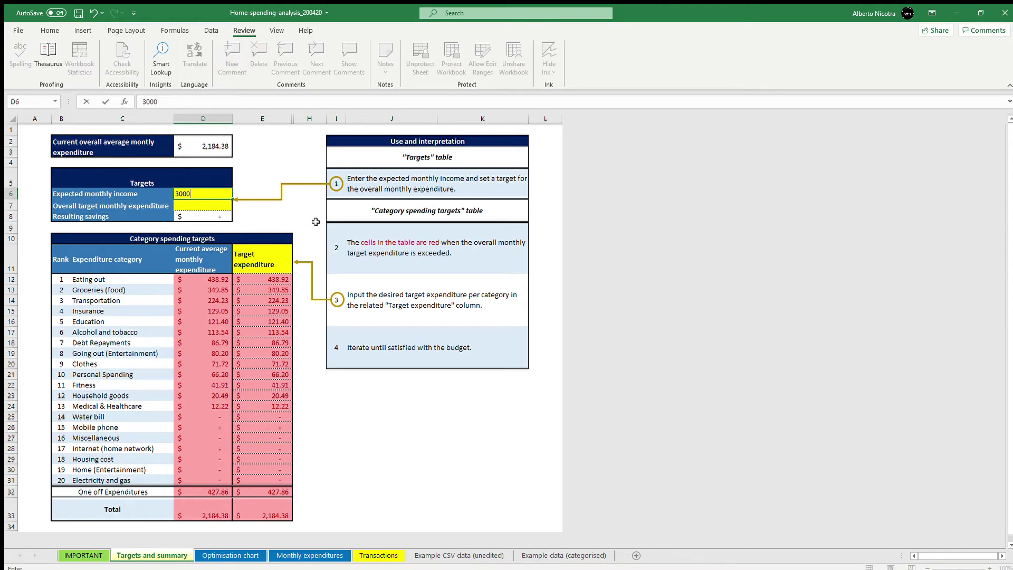
key("Return")
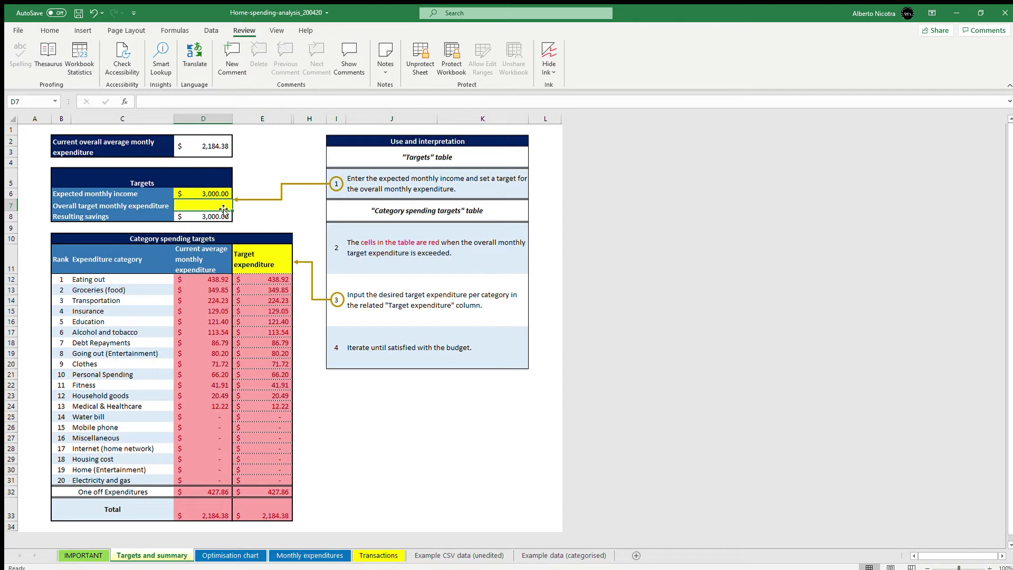
type("1800")
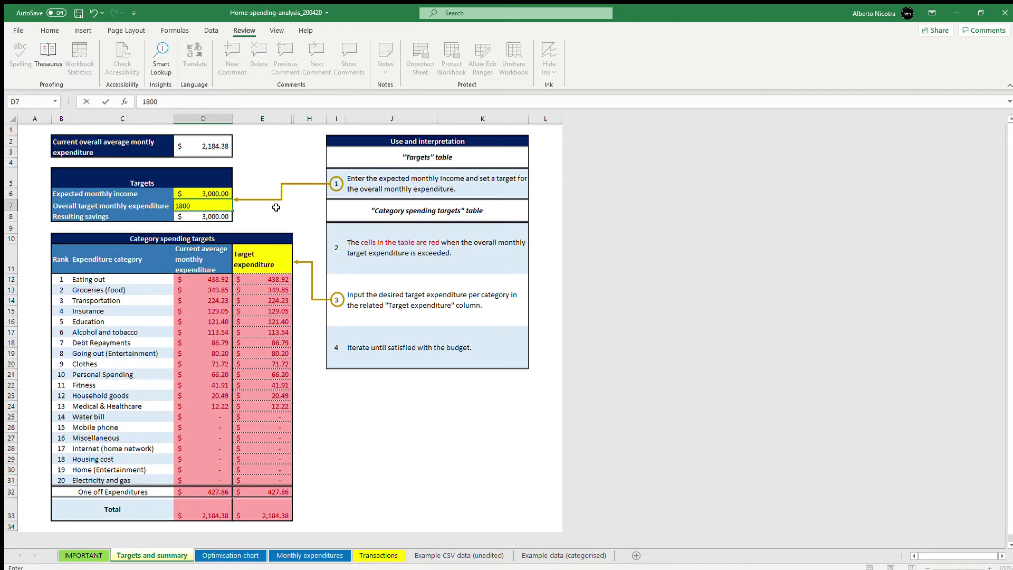
key("Return")
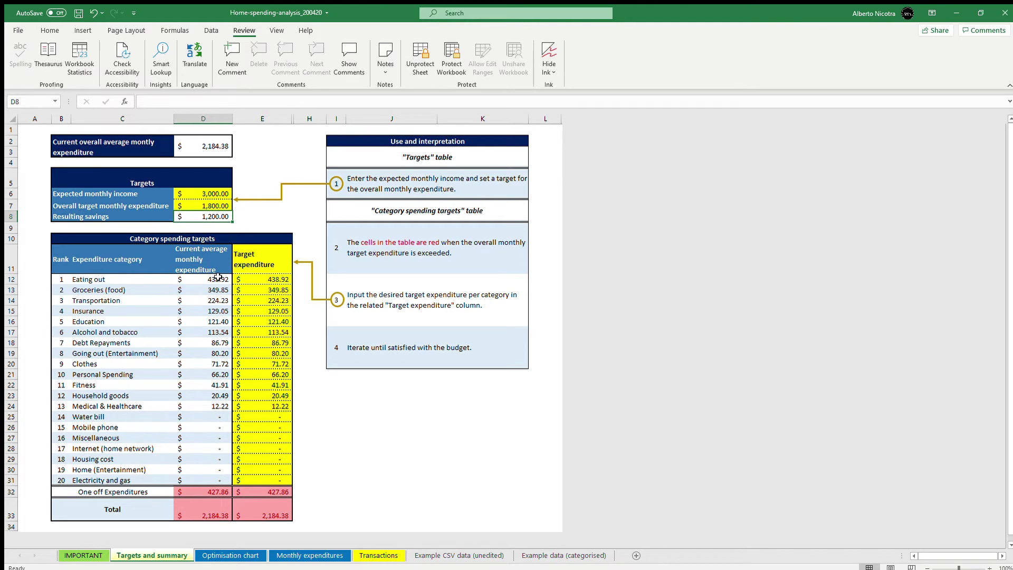
Step: Inspect the Target expenditure column and One off Expenditures, and set the overall target monthly expenditure to 1500
left_click_drag(279, 276, 285, 480)
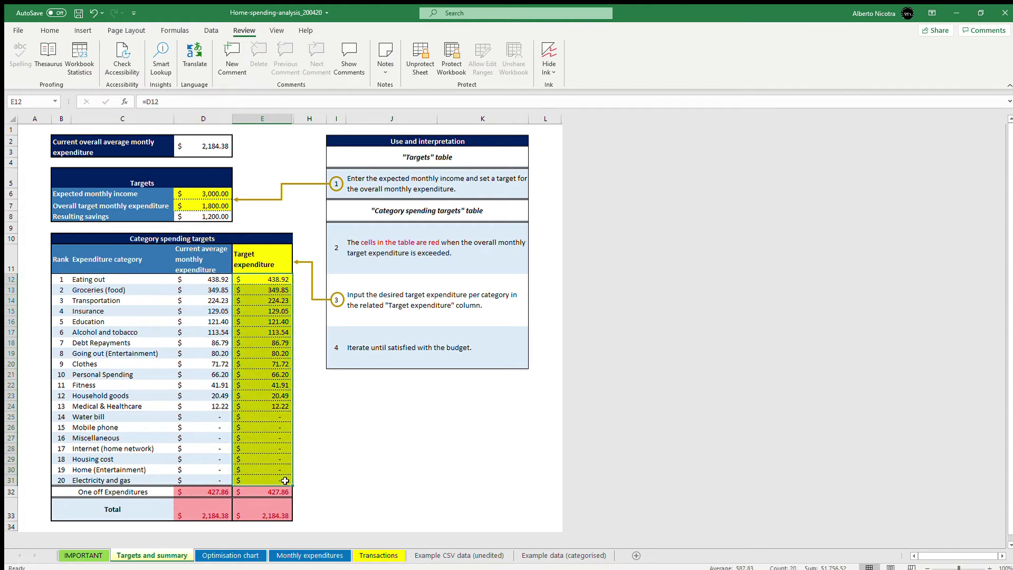
left_click(276, 489)
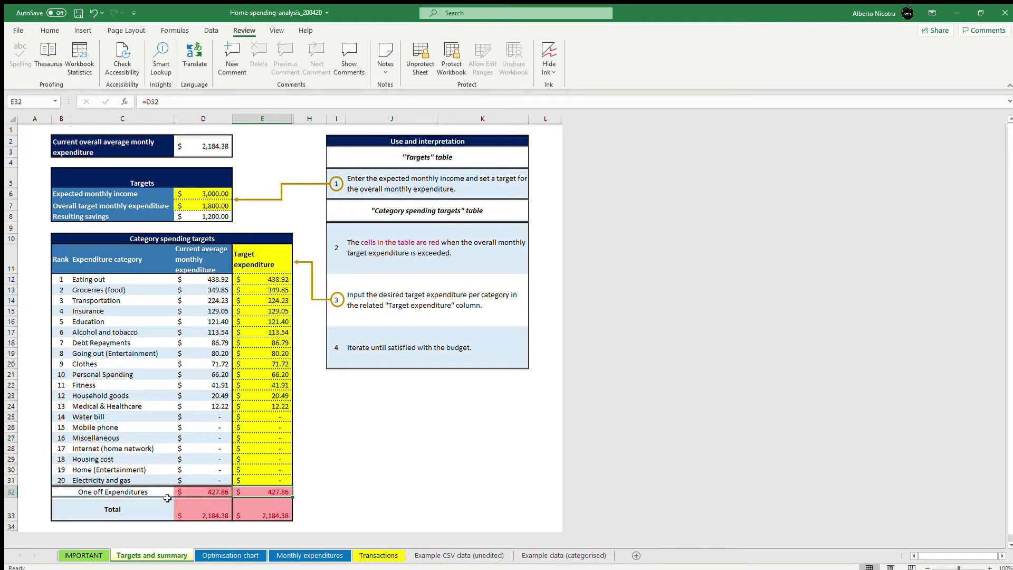
left_click(221, 207)
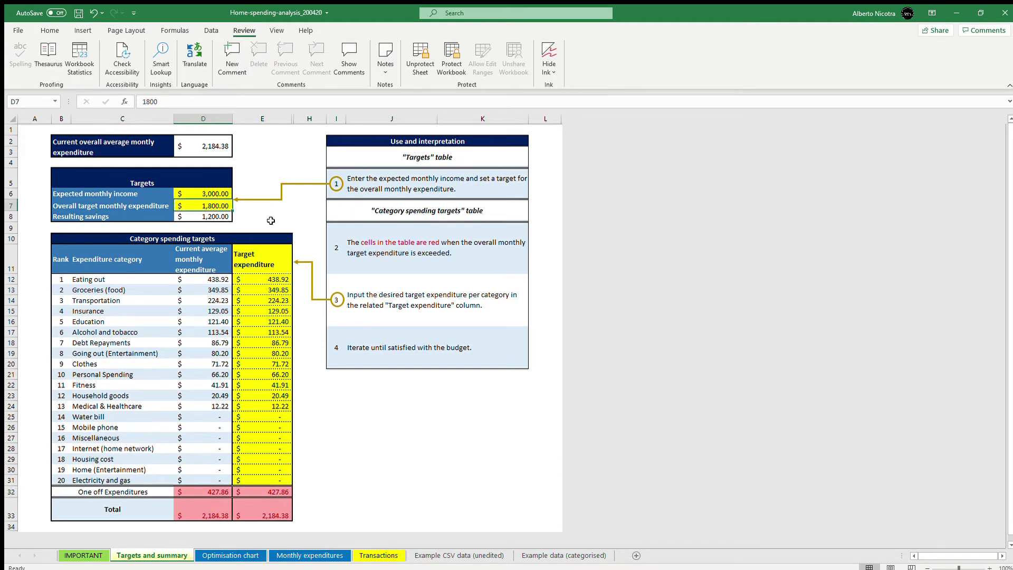
type("15")
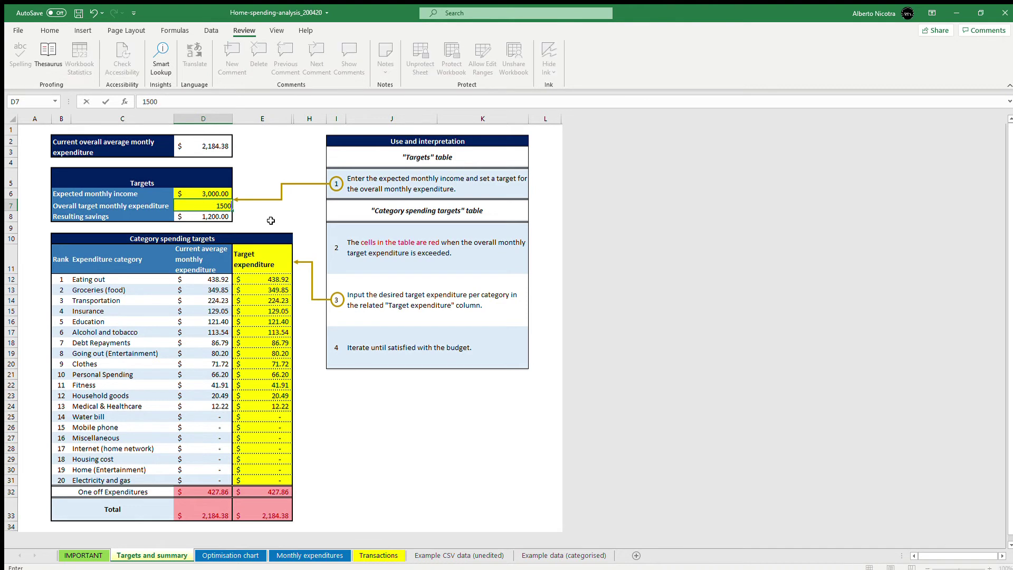
key("Return")
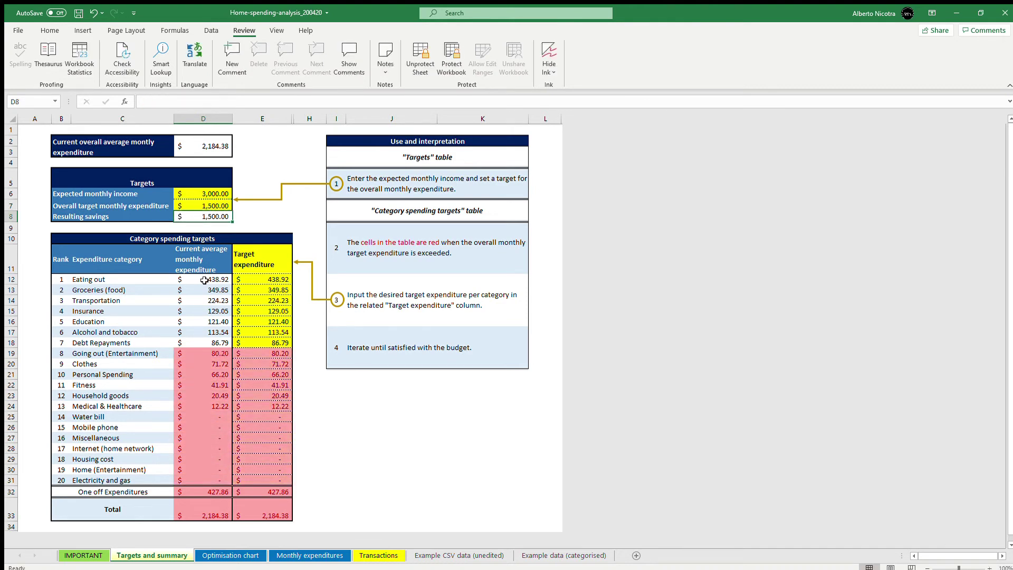
Step: Set the target expenditure to 200 for Eating out and 50 for Alcohol and tobacco, and check the resulting savings
left_click(284, 277)
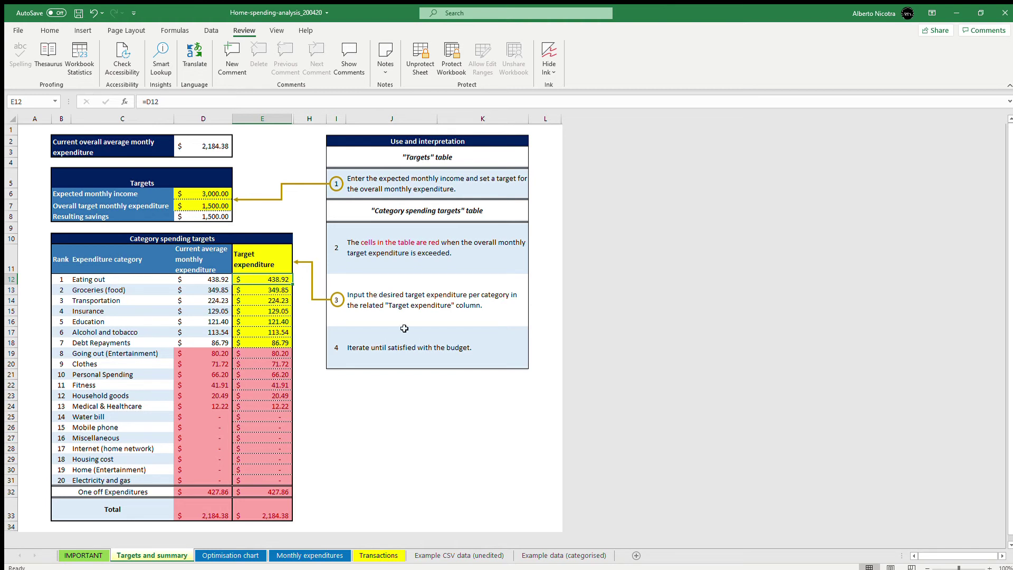
type("200")
key("Return")
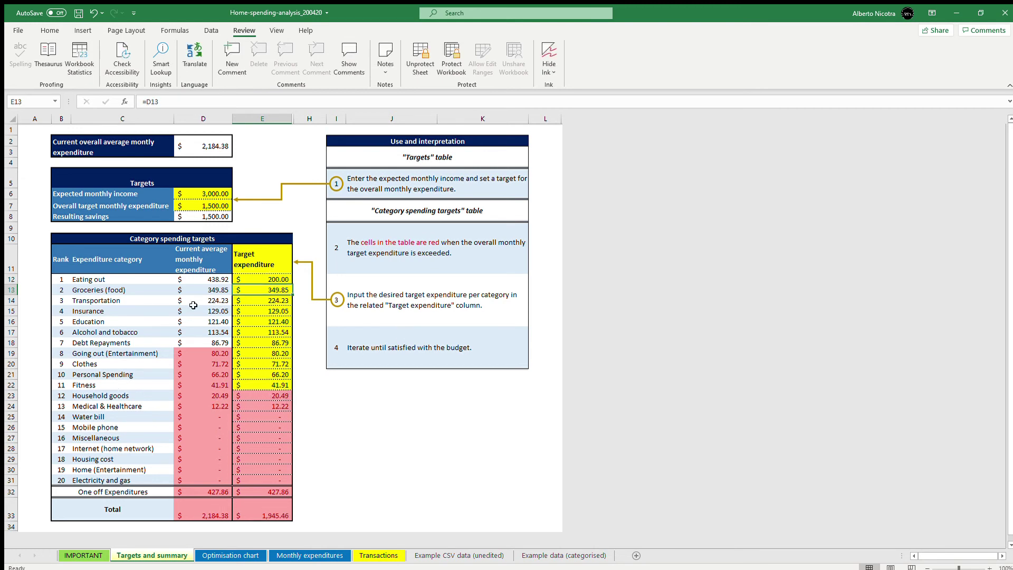
left_click(262, 333)
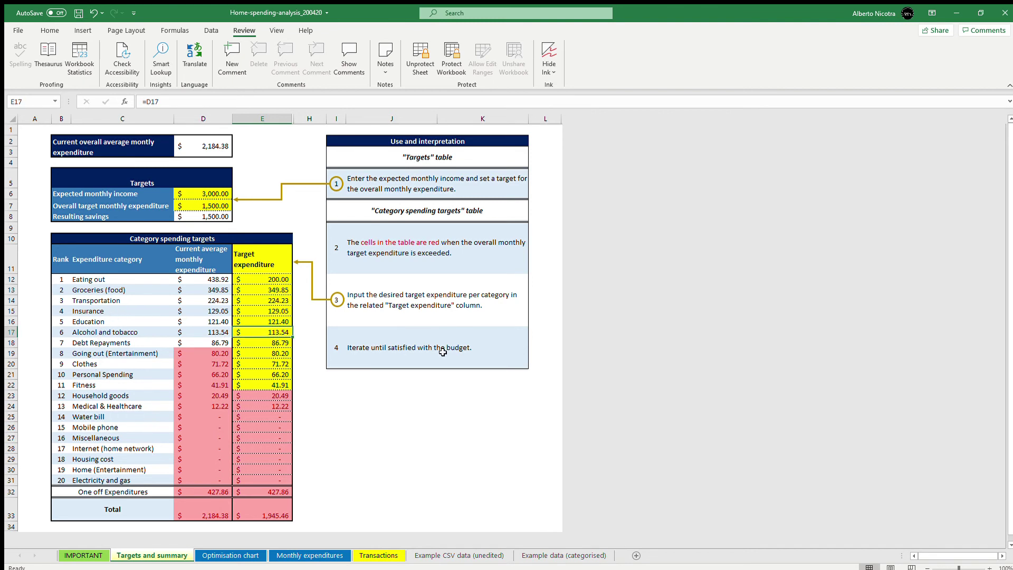
type("50")
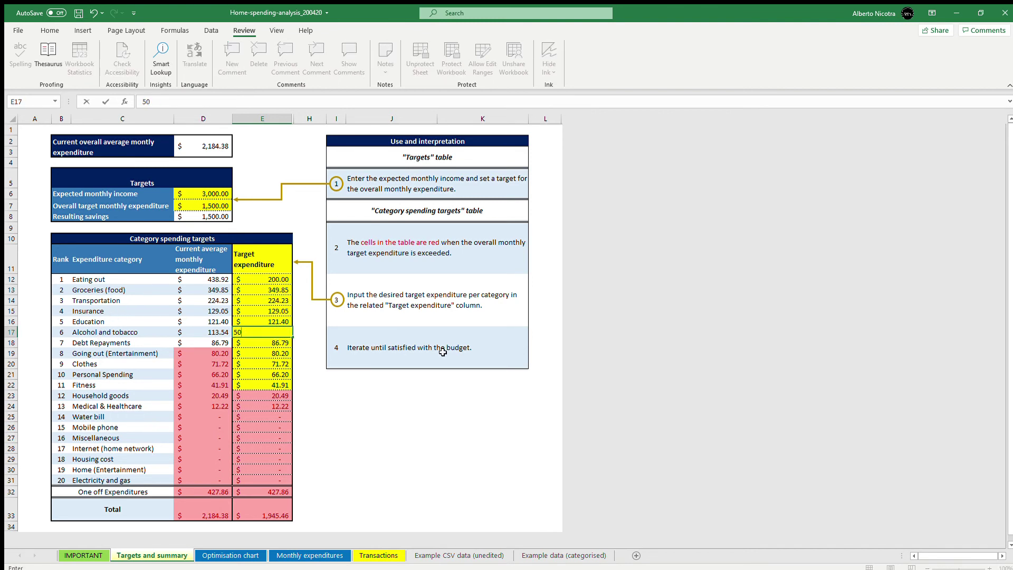
key("Return")
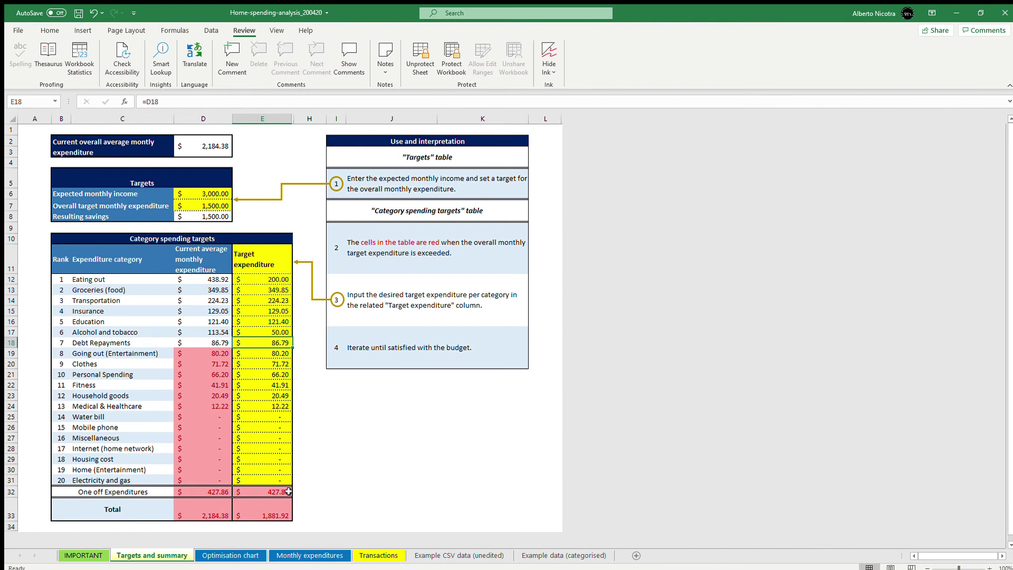
left_click(223, 215)
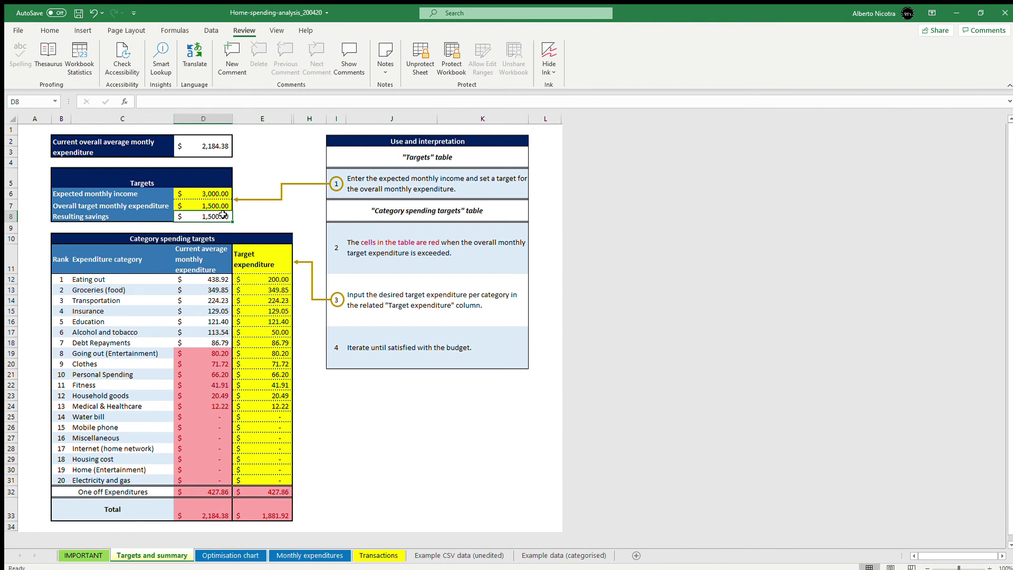